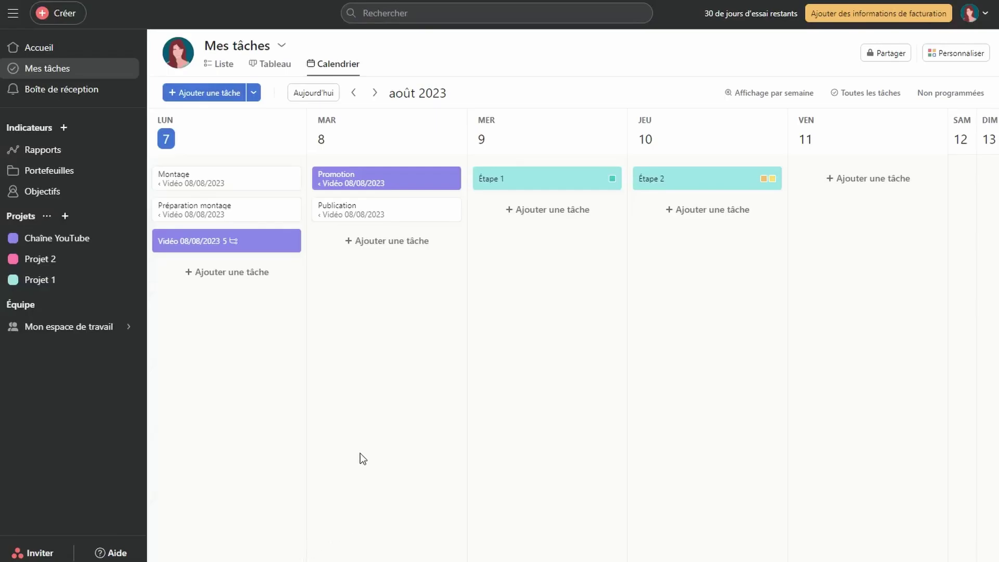
Step: Review the details of task Étape 1 and the subtasks of Vidéo 08/08/2023 in the Chaîne YouTube project
left_click(500, 179)
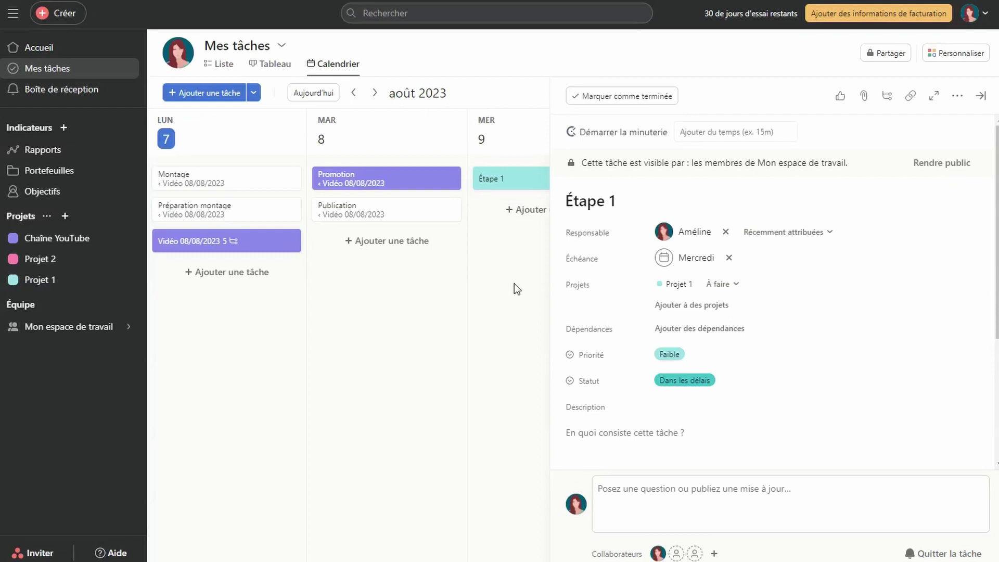
left_click(46, 53)
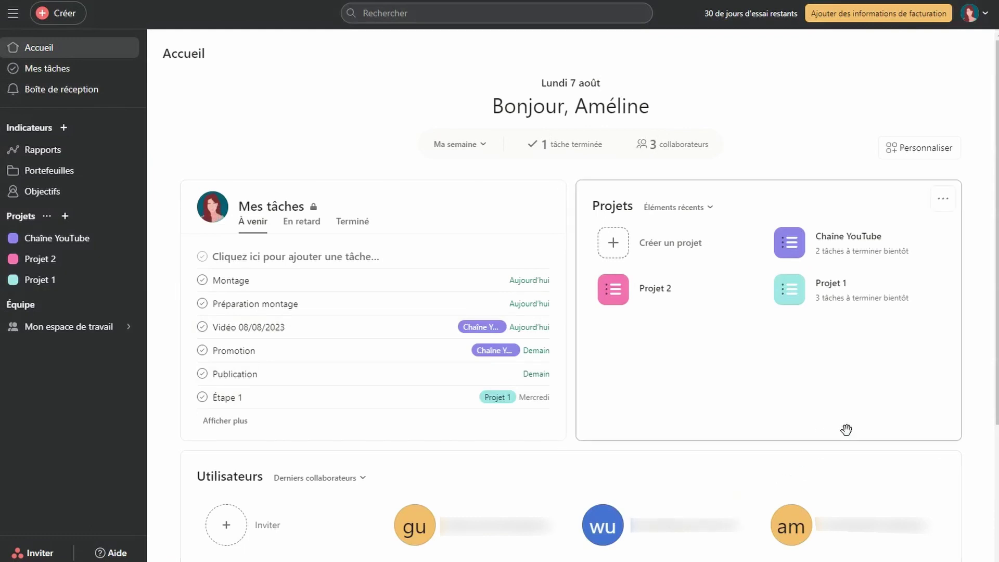
left_click(834, 243)
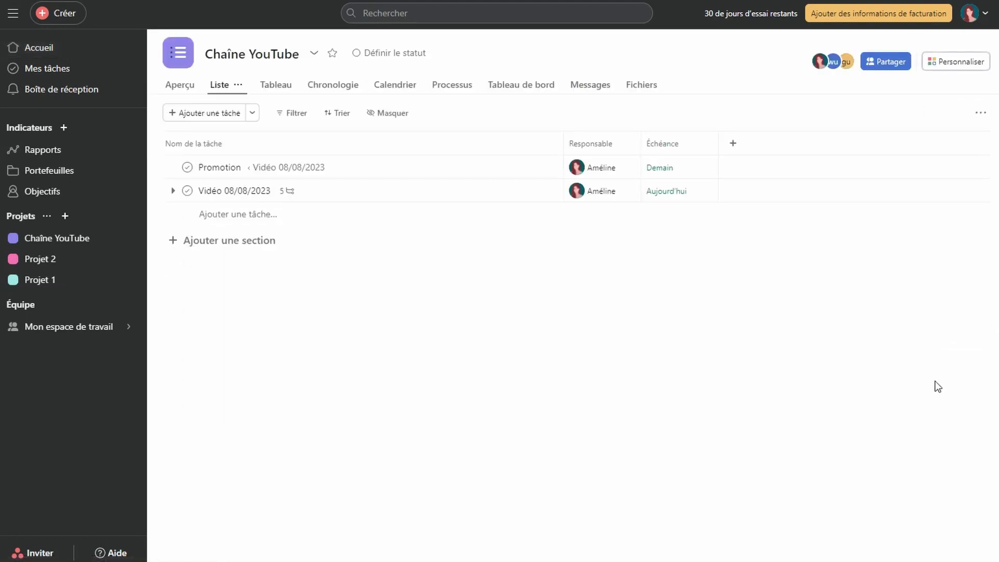
left_click(172, 191)
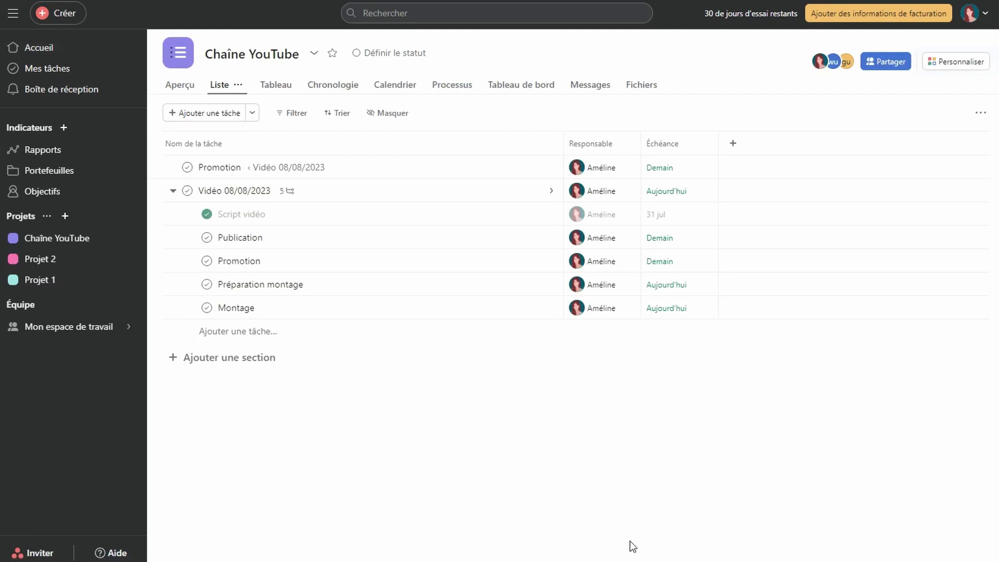
Step: Create a blank project named "Nouveau projet" with the Liste default view, starting by adding tasks, and dismiss the recommendations
left_click(39, 47)
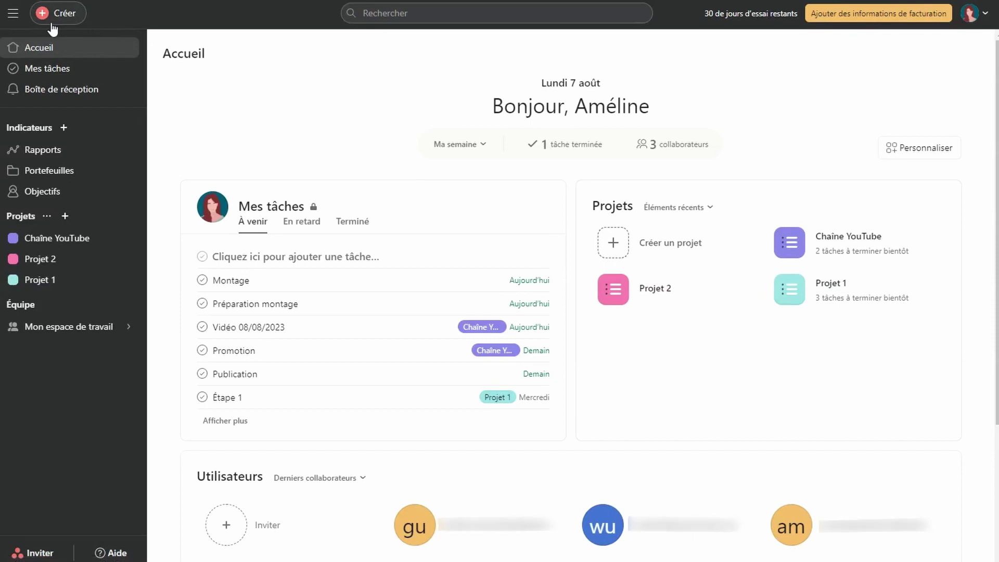
left_click(65, 216)
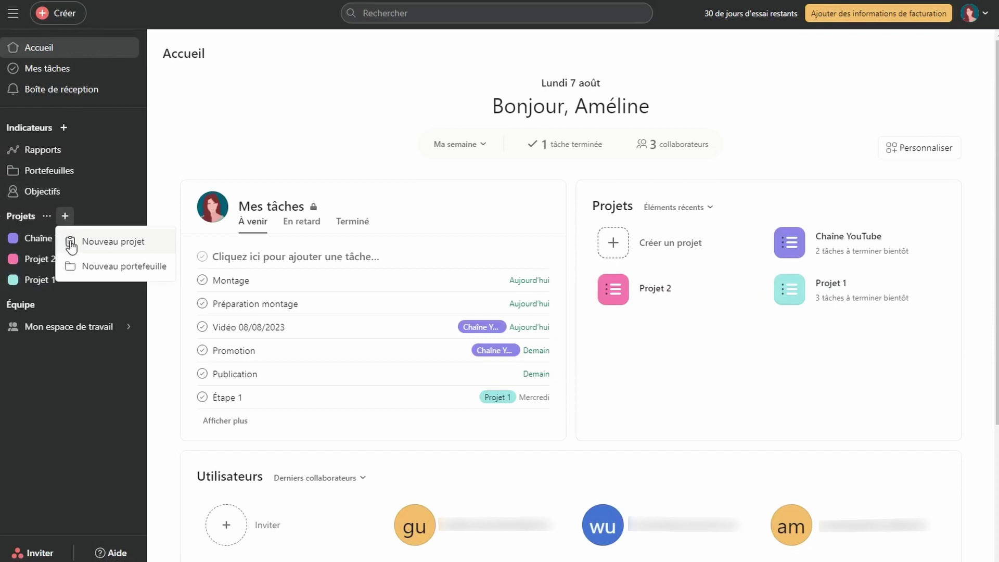
mouse_move(130, 329)
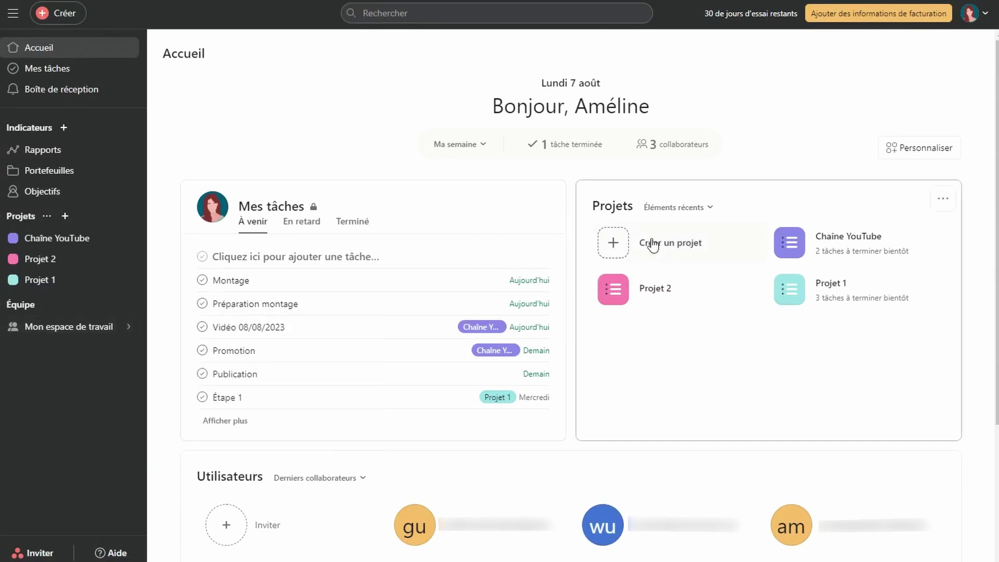
left_click(623, 249)
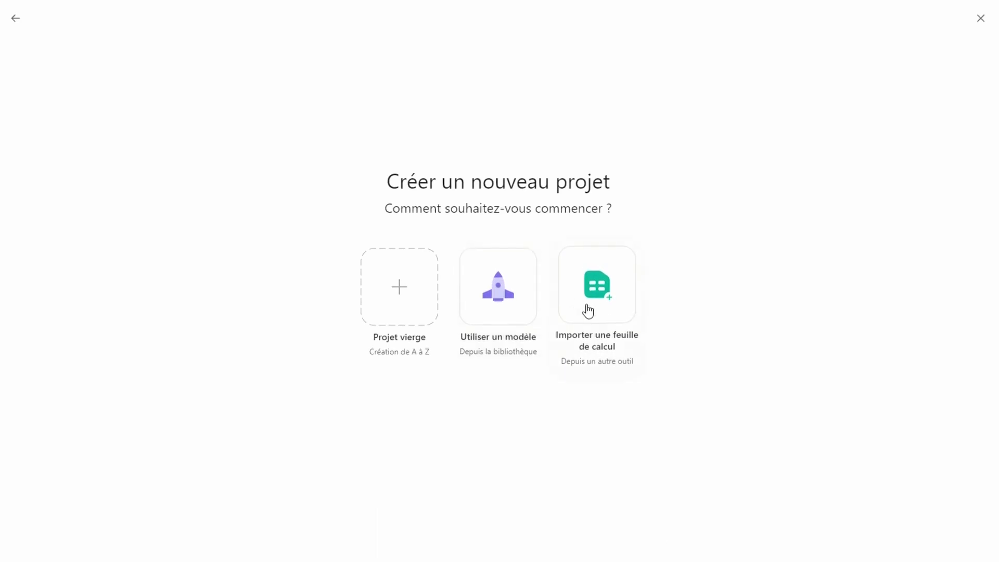
left_click(381, 312)
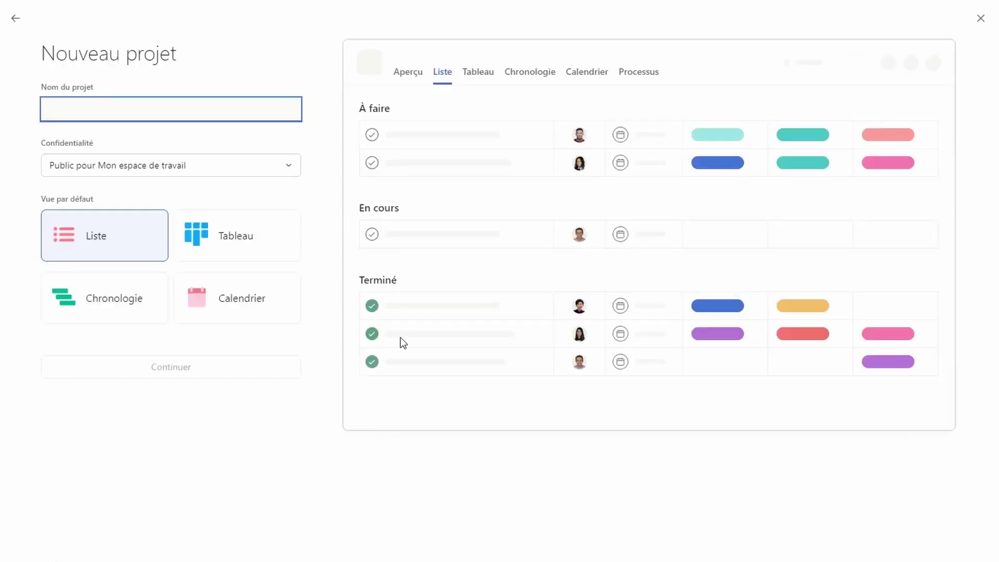
type("Nouveau projet")
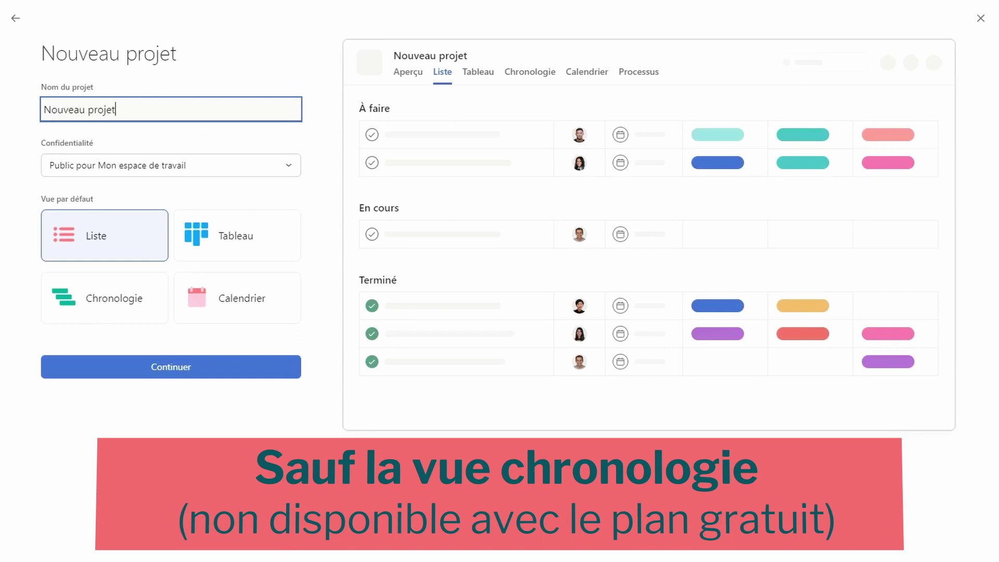
left_click(219, 375)
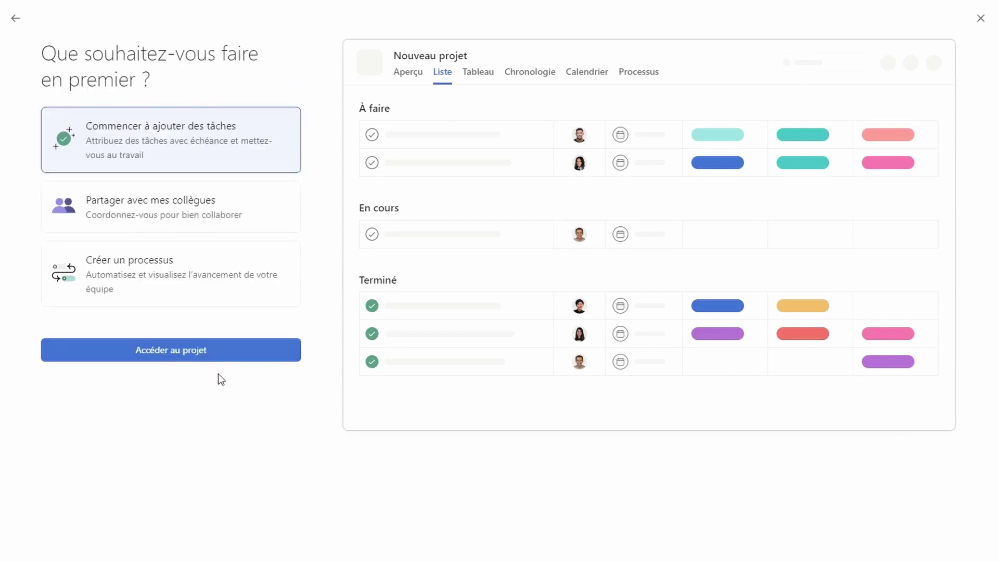
left_click(203, 352)
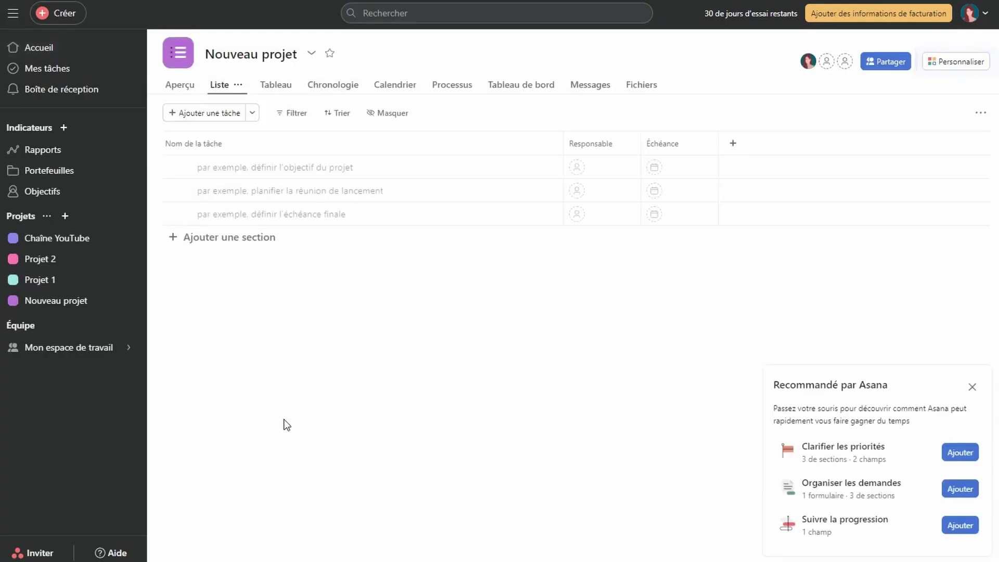
left_click(972, 387)
Step: Look through the new project's Processus, Tableau, Chronologie and Calendrier views, ending in the Liste view
left_click(453, 84)
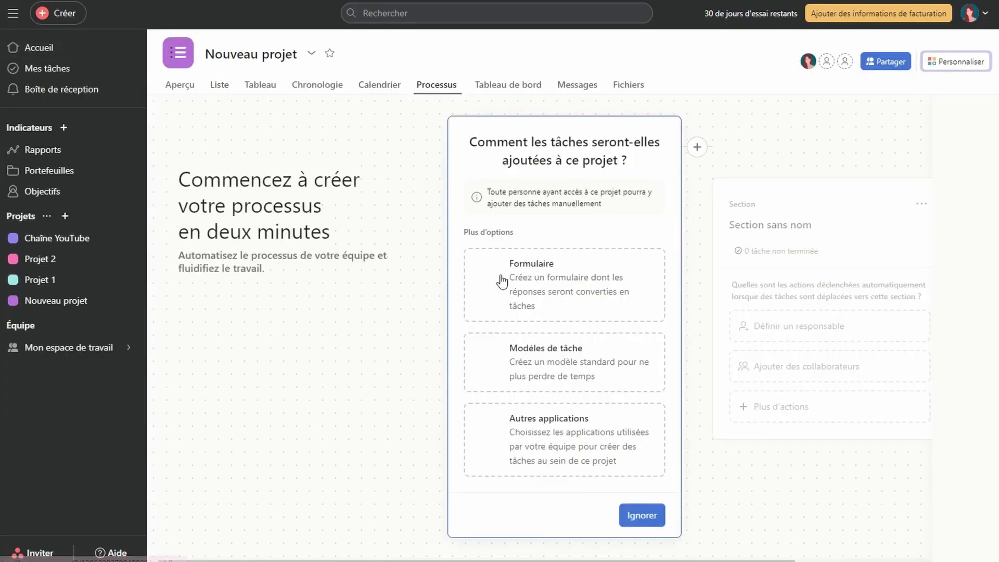
left_click(220, 85)
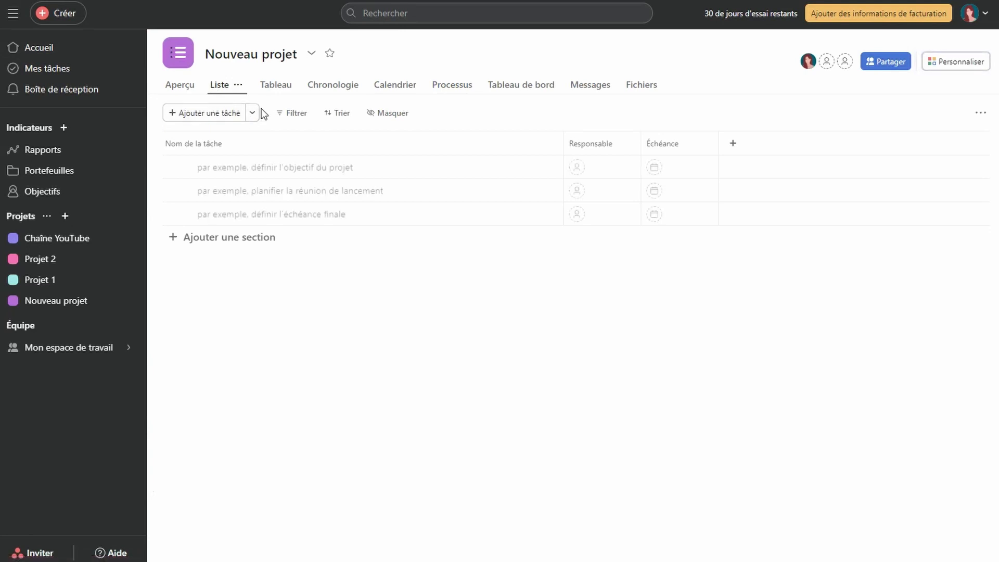
left_click(266, 86)
left_click(336, 84)
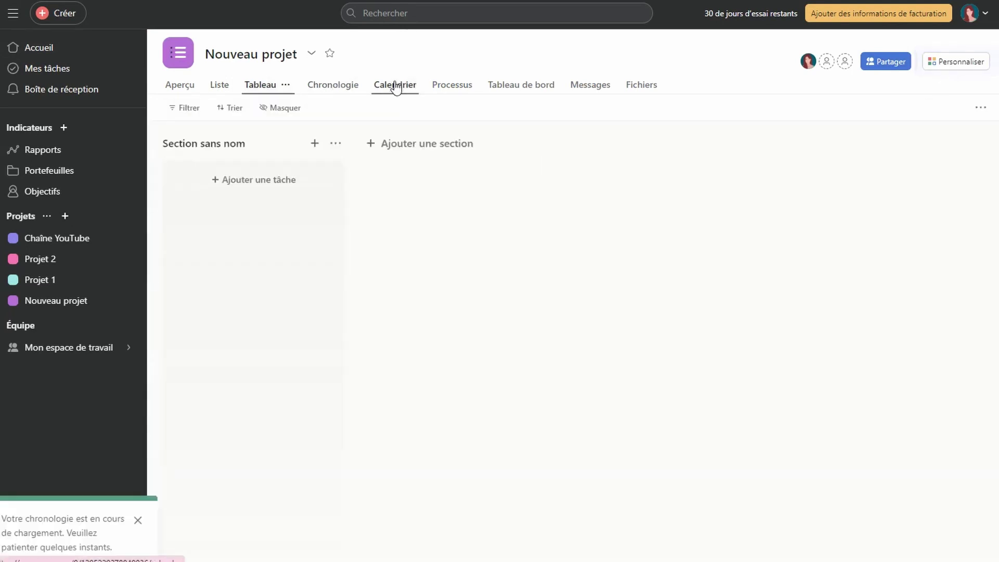
left_click(395, 86)
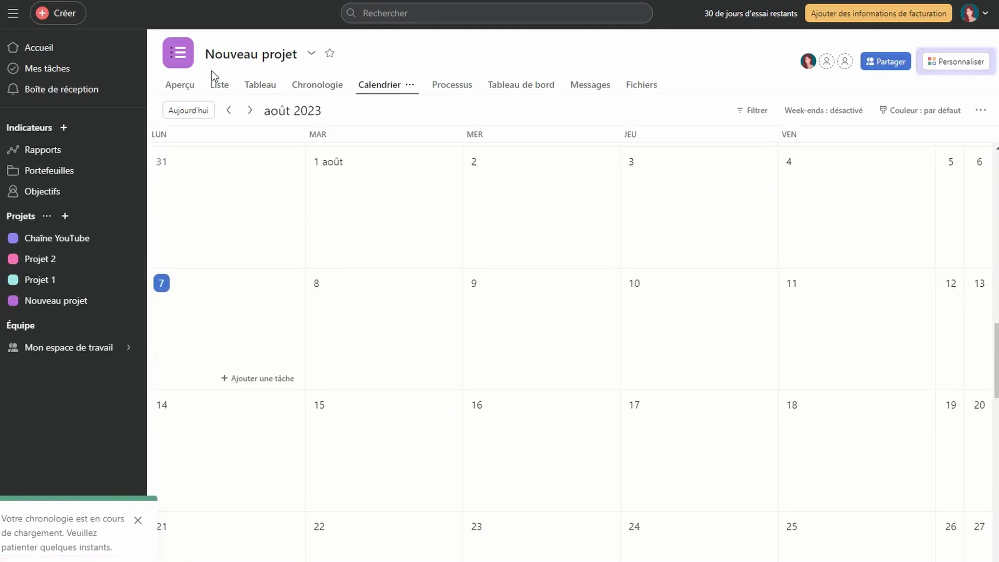
left_click(219, 86)
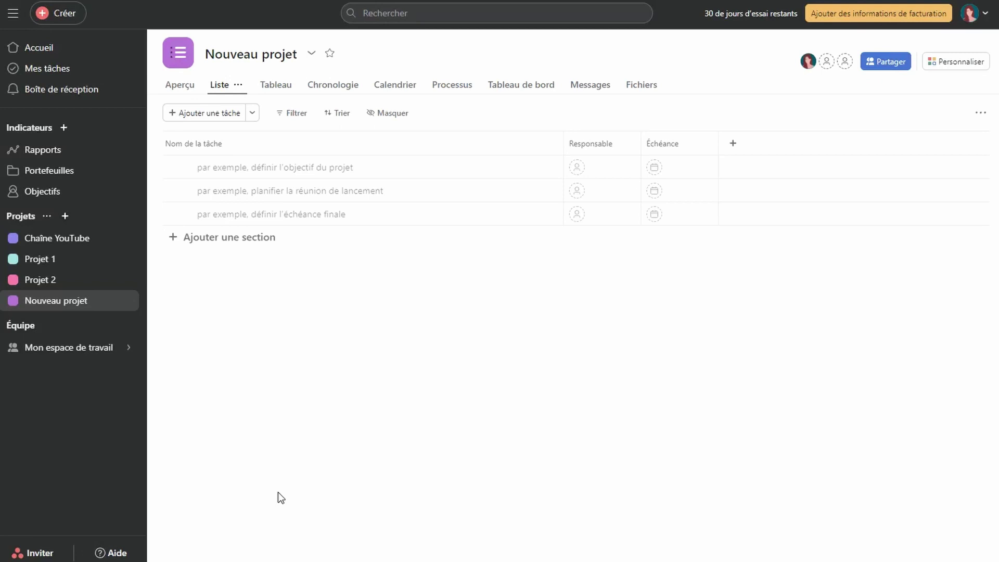
Step: Give the project a light pink color with a rocket icon and add it to the favorites
left_click(179, 56)
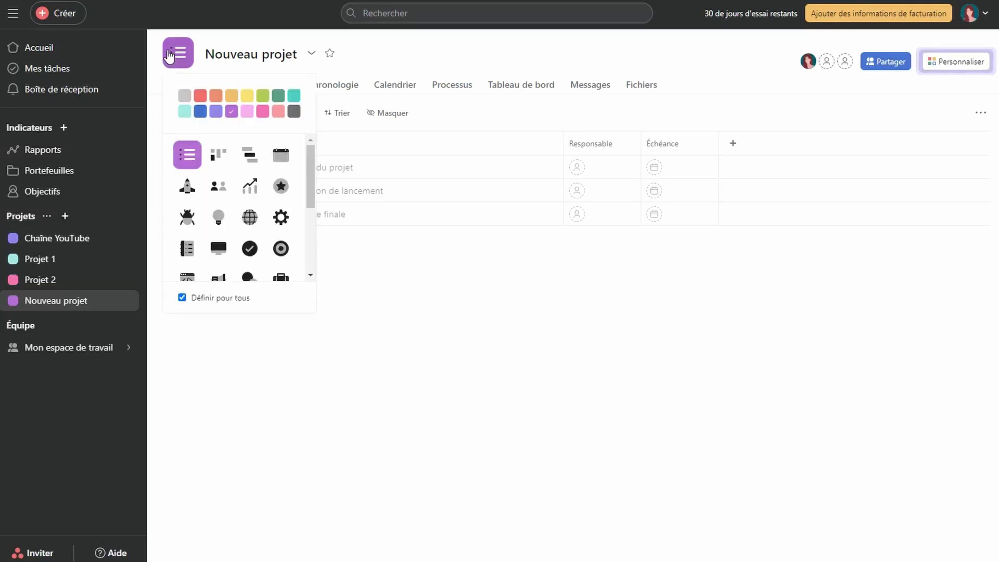
left_click(247, 112)
left_click(186, 217)
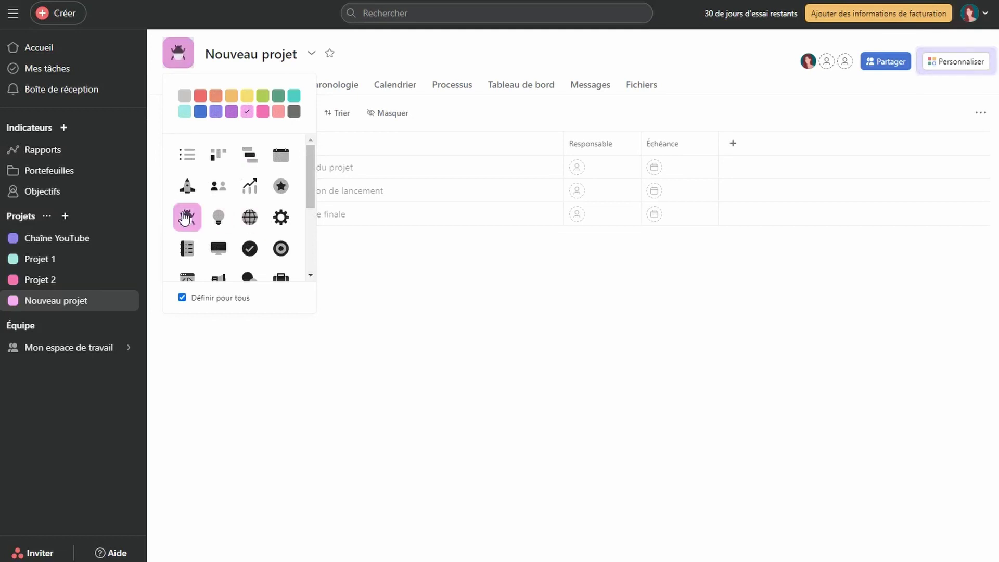
left_click(187, 189)
left_click(455, 390)
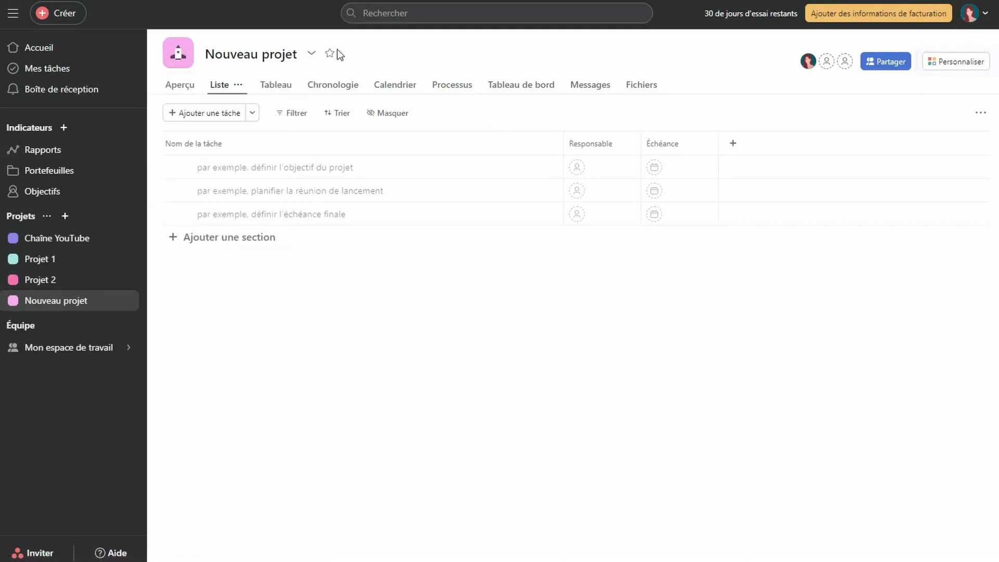
left_click(330, 53)
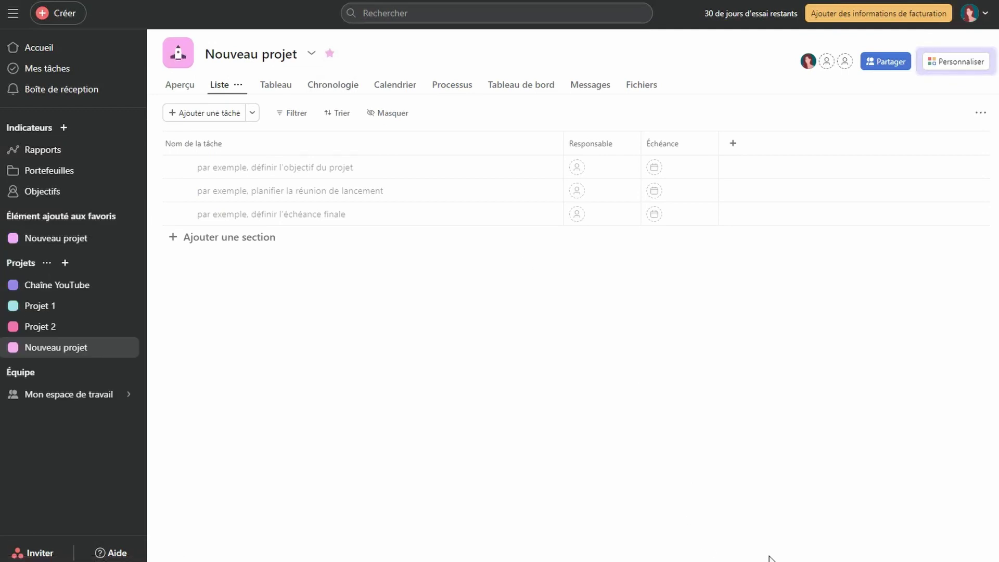
Step: Rename the project "Nouveau projet 1" and set its description to "Un super projet !"
left_click(309, 54)
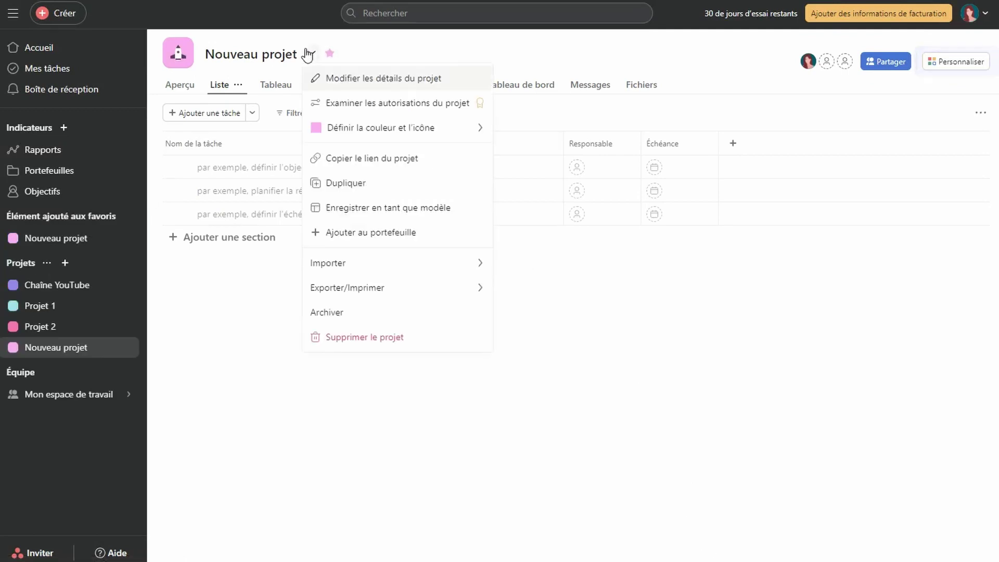
left_click(337, 81)
left_click(424, 135)
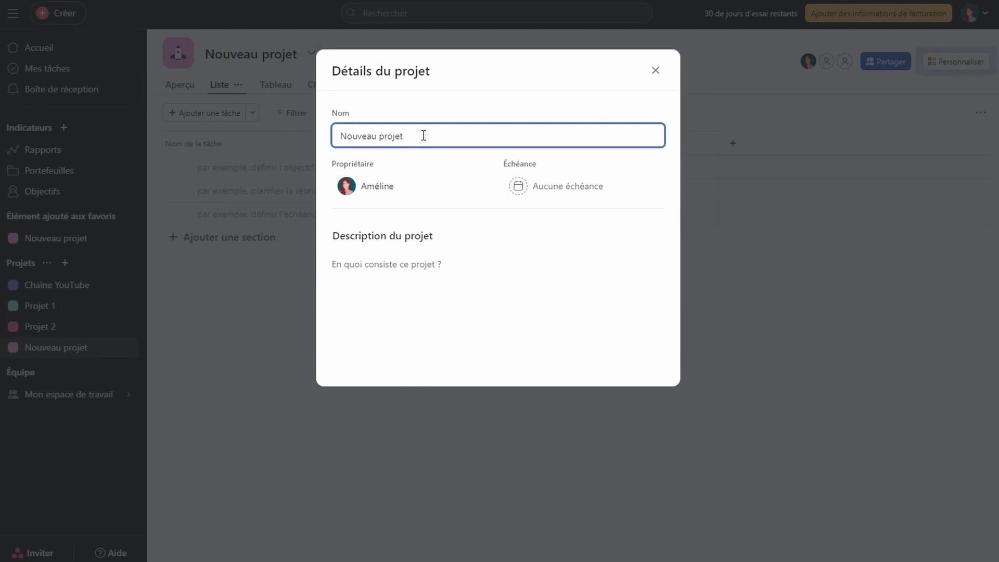
type("1")
left_click(433, 366)
type("Un super projet !")
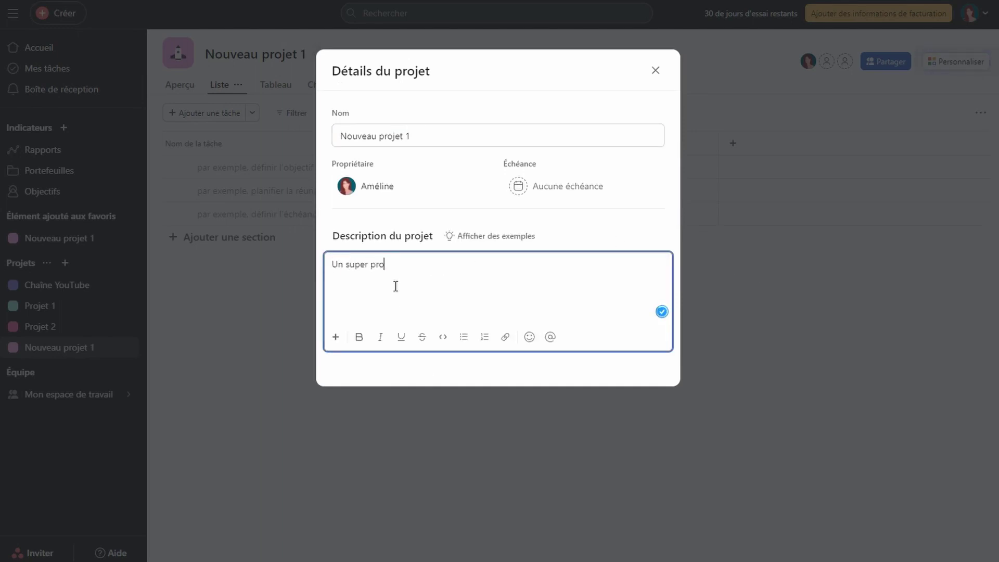
Step: Set the project's due date to 16 août and close the project details
left_click(518, 186)
left_click(571, 326)
left_click(596, 374)
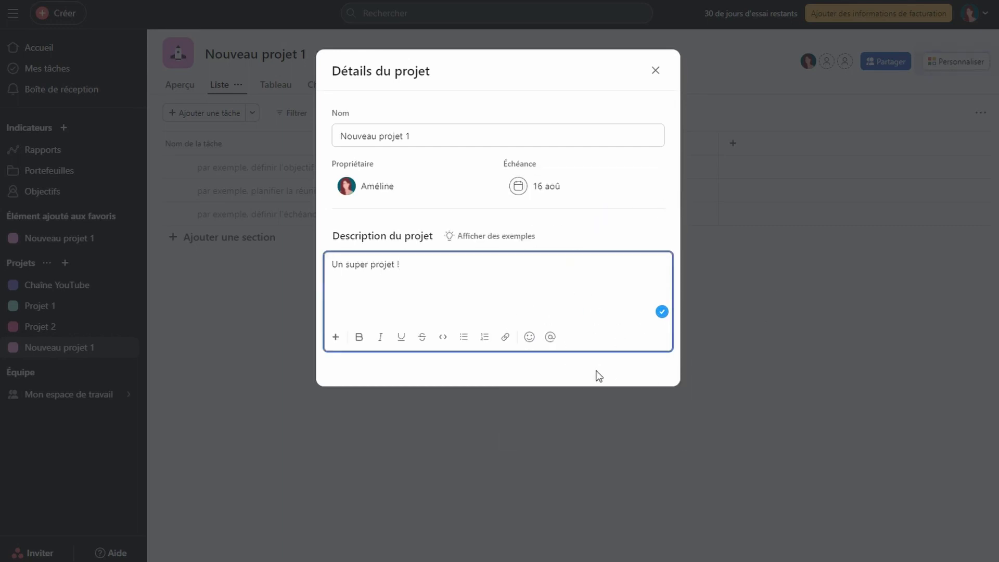
left_click(654, 71)
Step: Create a project brief from the project's overview and enter "Les étapes du projet :" as its first line
left_click(179, 84)
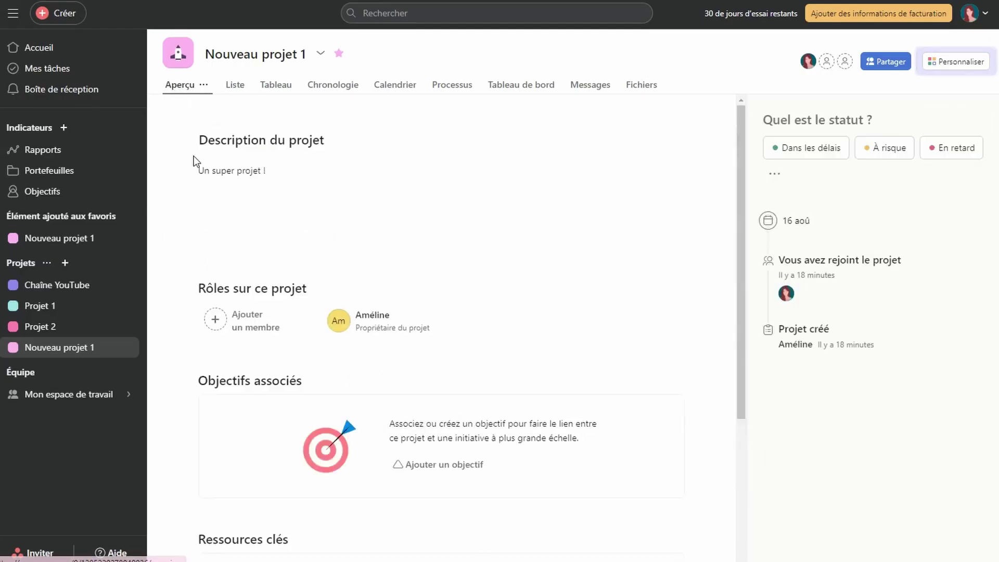
left_click(313, 182)
left_click(482, 279)
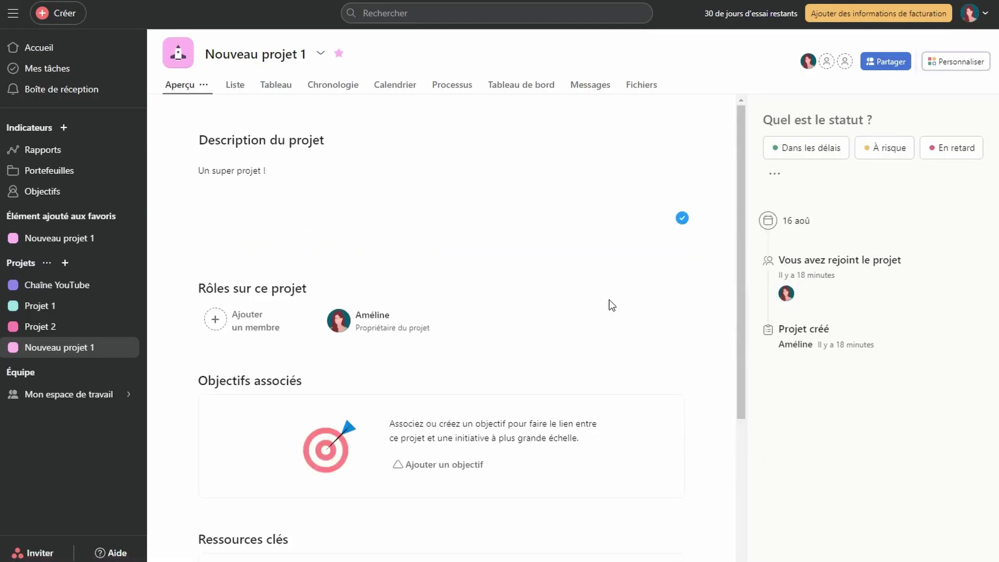
scroll(608, 303, "down", 4)
left_click(475, 412)
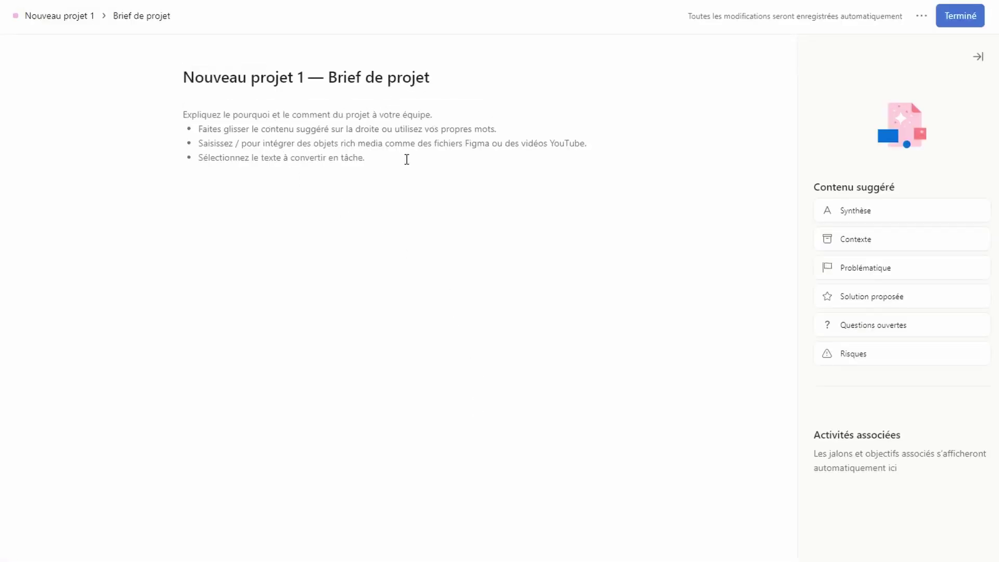
left_click(407, 159)
type("Le")
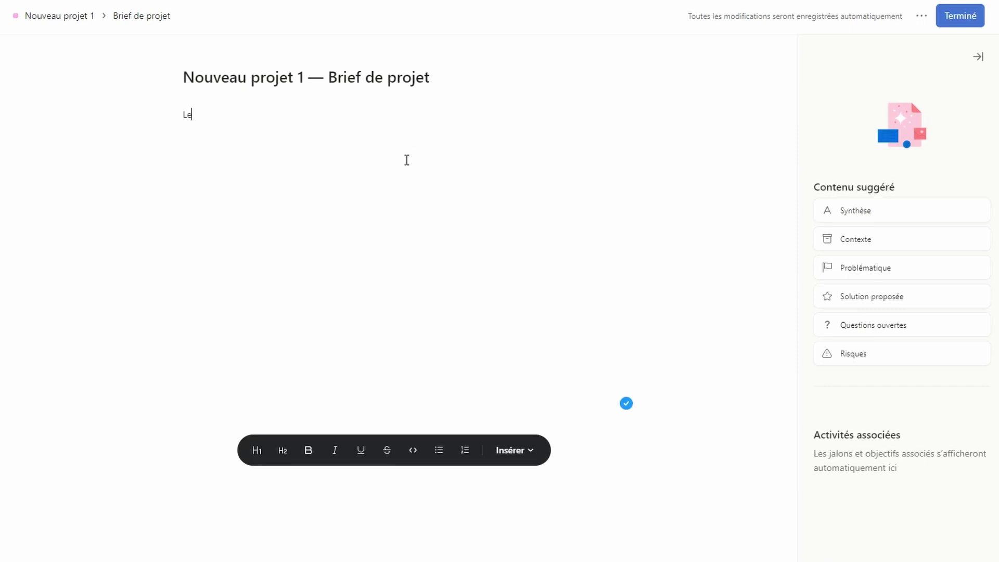
type("s étapes du projet :")
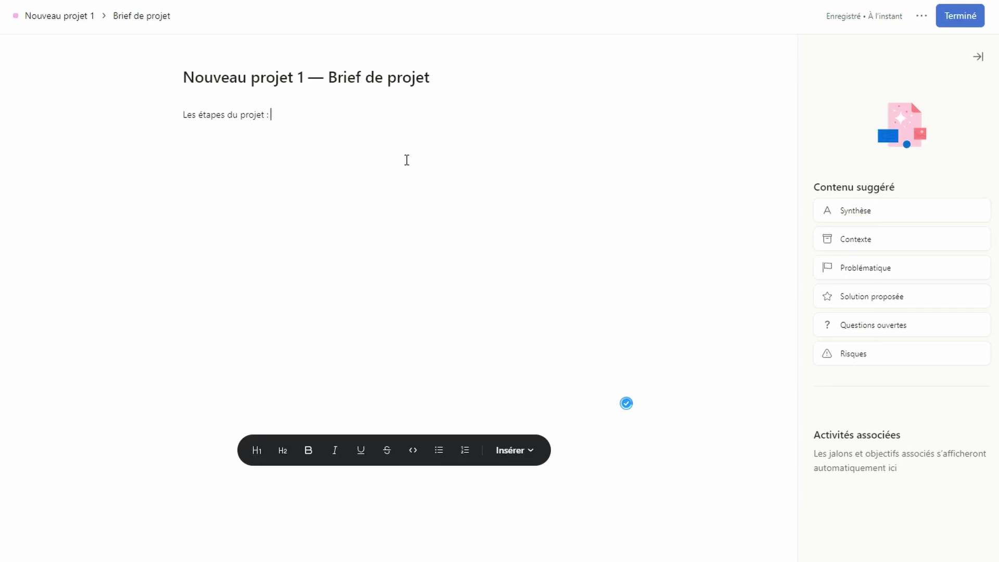
key("Return")
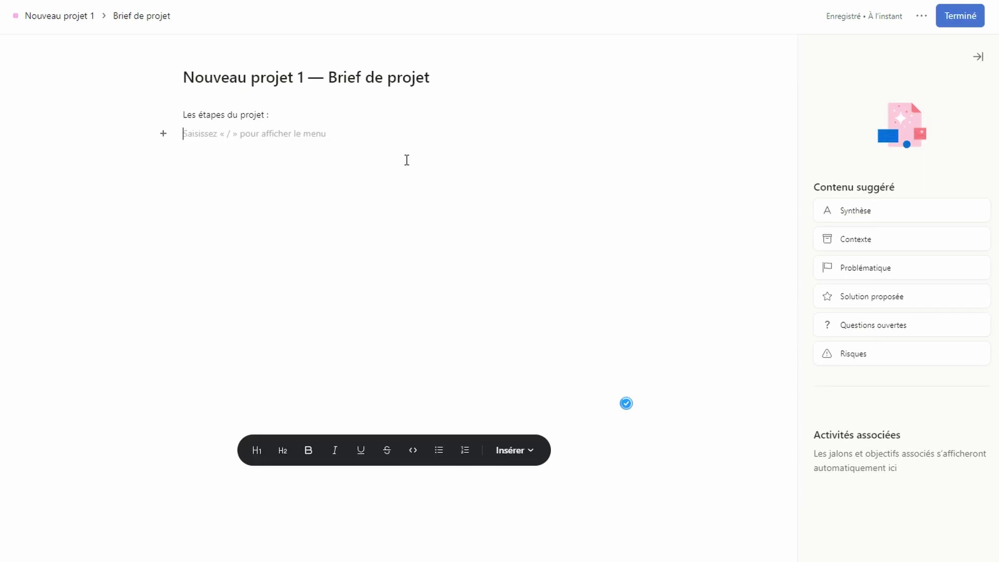
Step: Add the suggested Synthèse and Contexte sections to the brief, finish it and return to the project's Liste view
left_click_drag(848, 206, 190, 201)
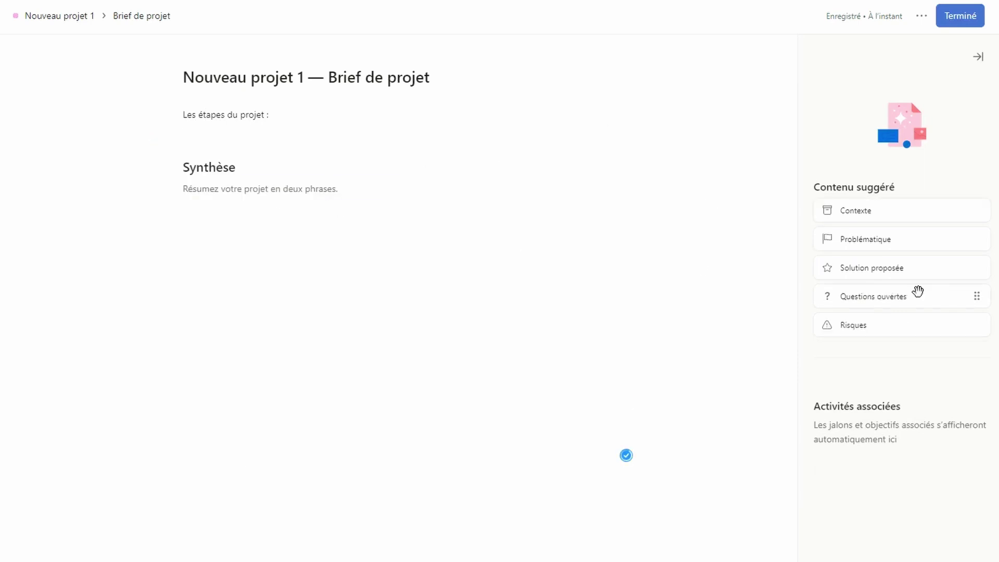
left_click(868, 216)
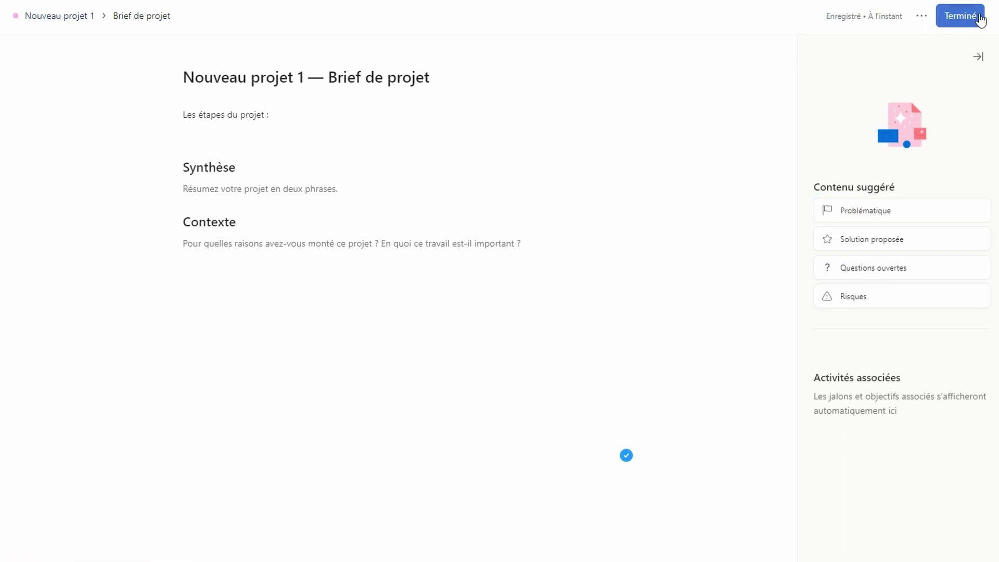
left_click(960, 16)
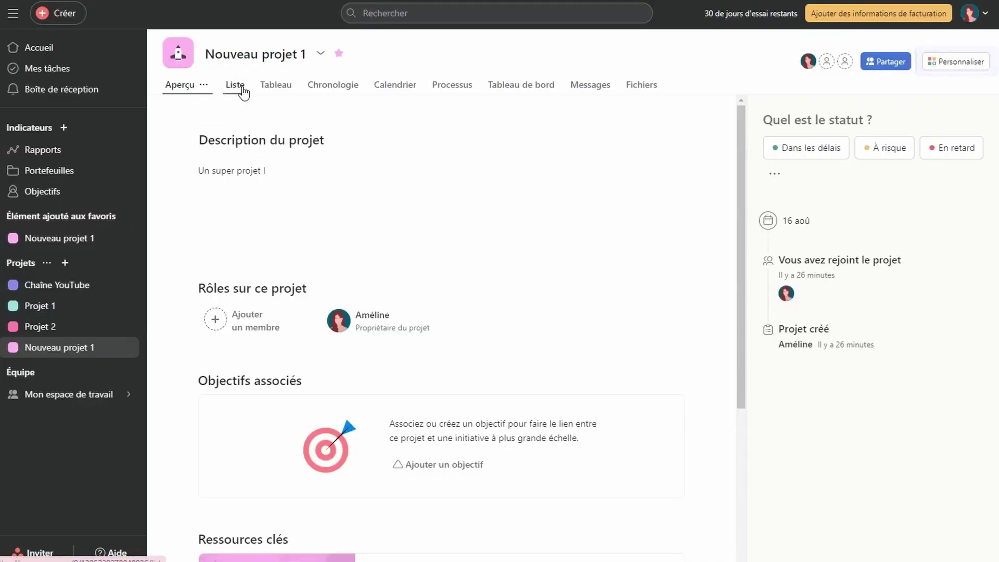
left_click(242, 90)
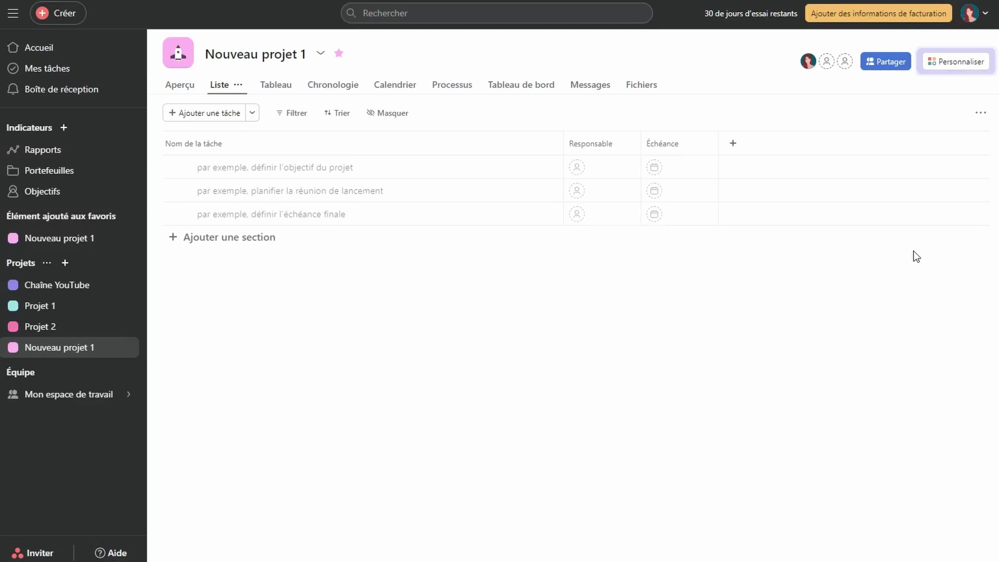
Step: Add the custom field Priorité to the project and save it with the options Faible, Moyenne and Élevée
left_click(970, 64)
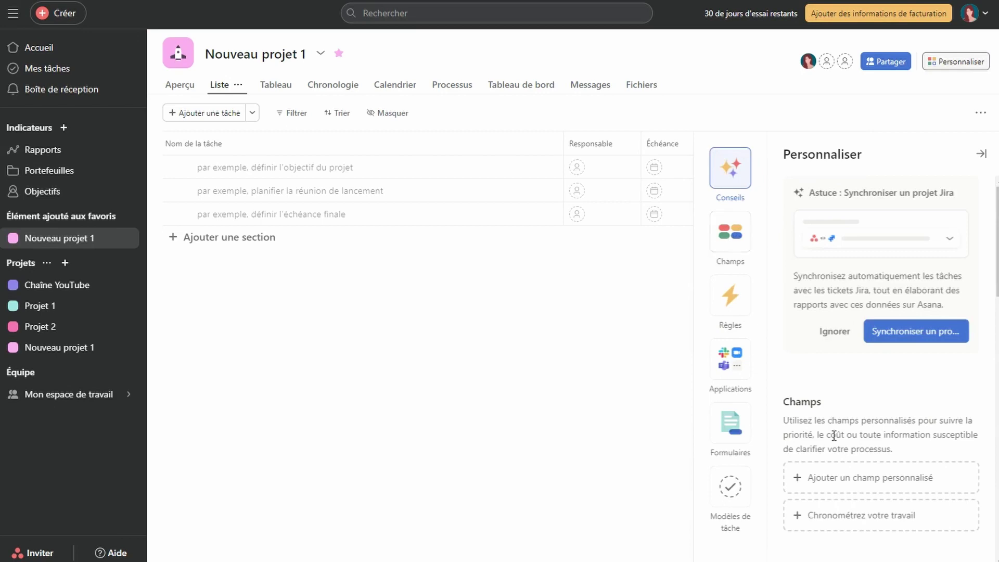
left_click(835, 487)
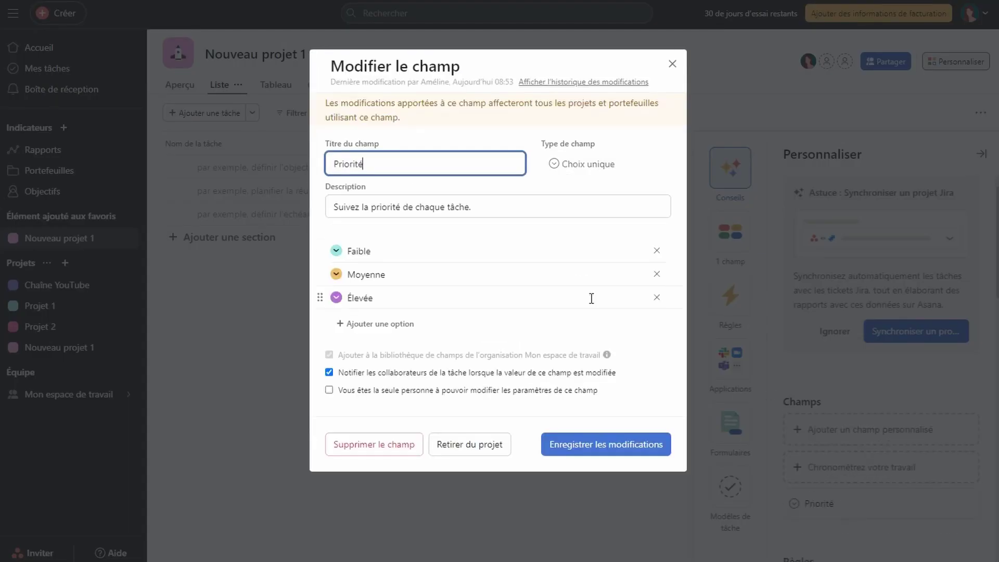
left_click(606, 446)
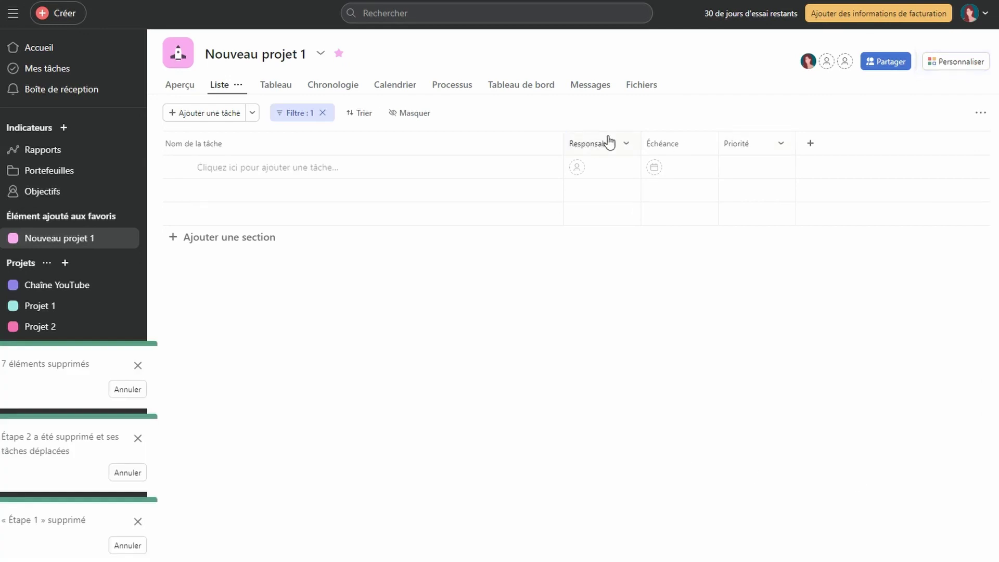
Step: Move the Priorité column in front of Responsable and save the list layout for everyone
left_click_drag(704, 147, 634, 150)
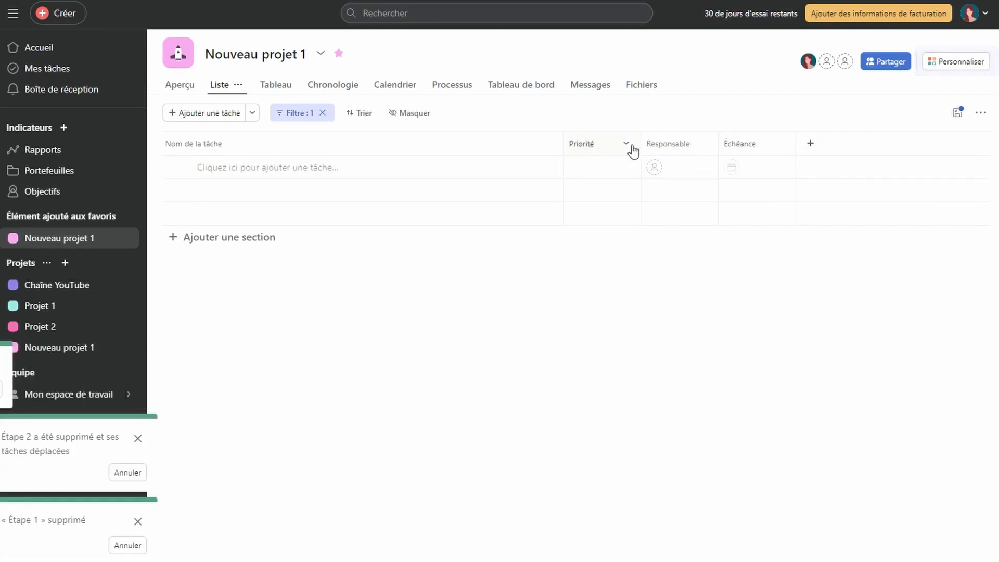
left_click(958, 113)
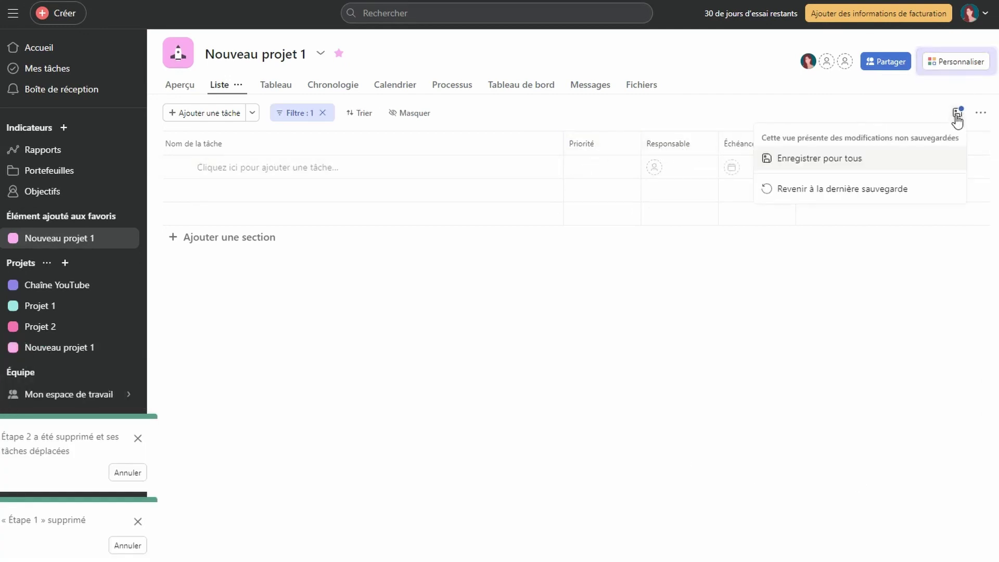
left_click(904, 171)
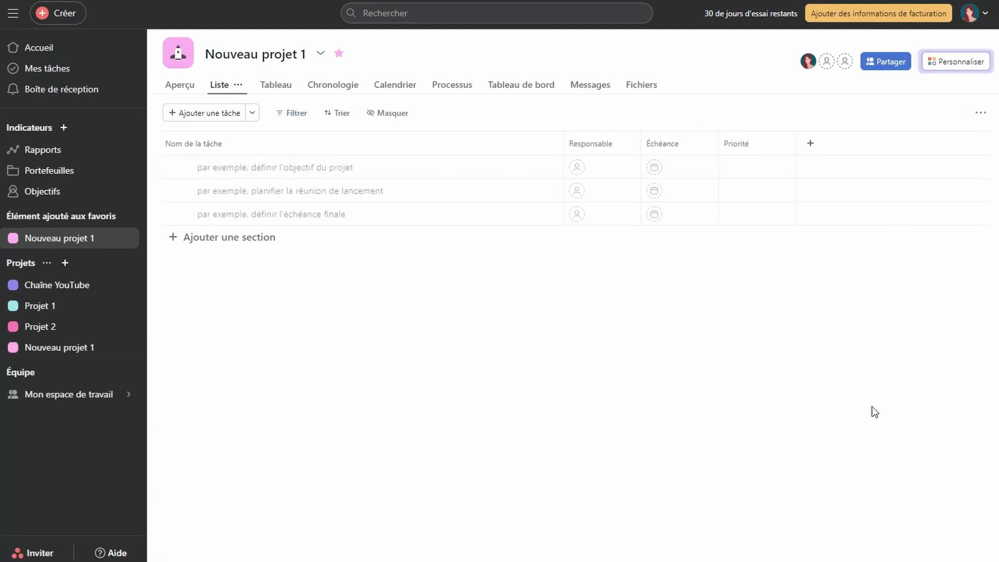
Step: Add the task "Tâche 1", assign it to yourself, and set its due date to 15 août and its priority to Faible
left_click(734, 172)
left_click(213, 165)
type("Tâche")
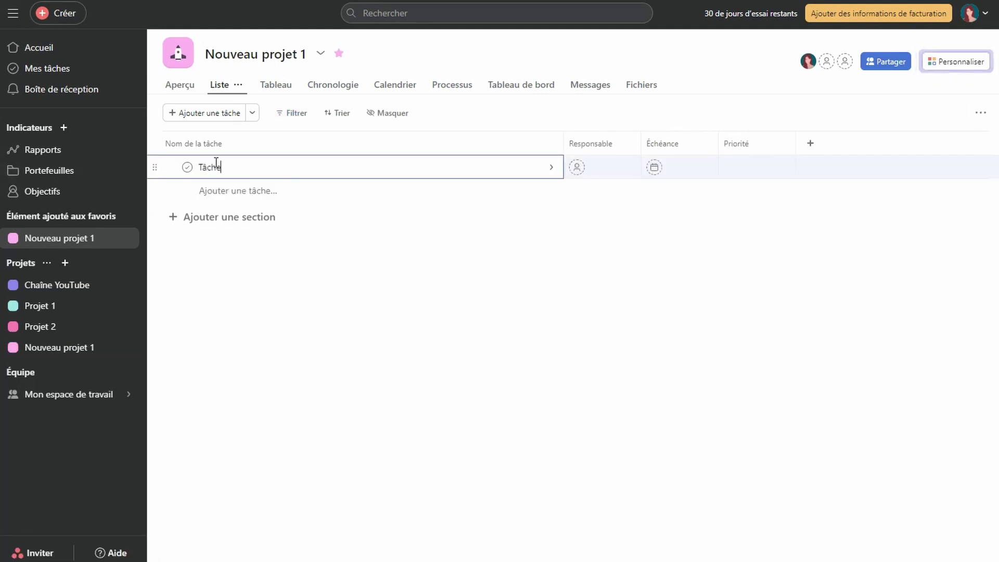
type(" 1")
left_click(577, 167)
left_click(669, 174)
left_click(691, 308)
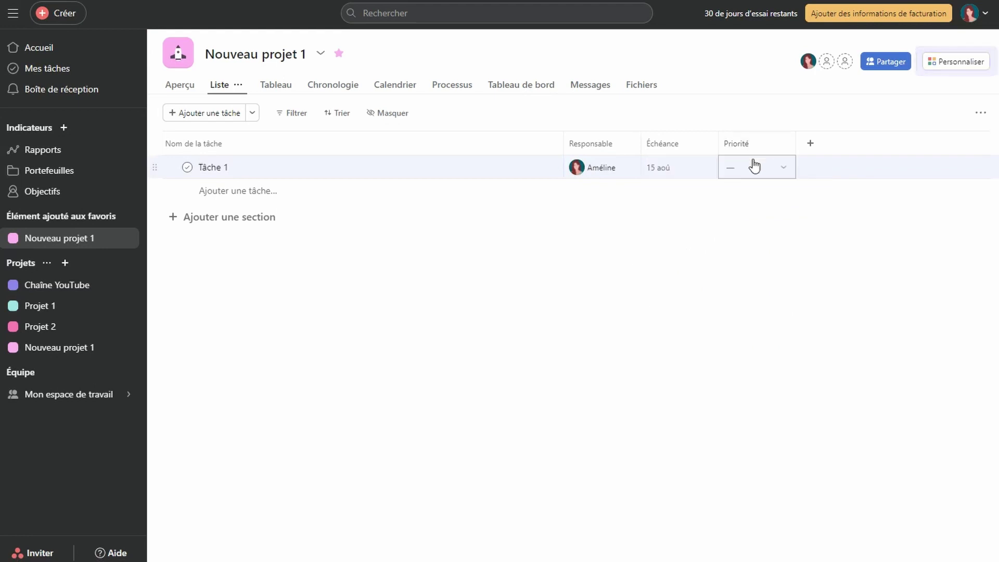
left_click(752, 165)
Step: Add the task "Tâche 2" below, assign it to yourself, and make it due tomorrow with priority Moyenne
left_click(229, 190)
type("Tâche 2")
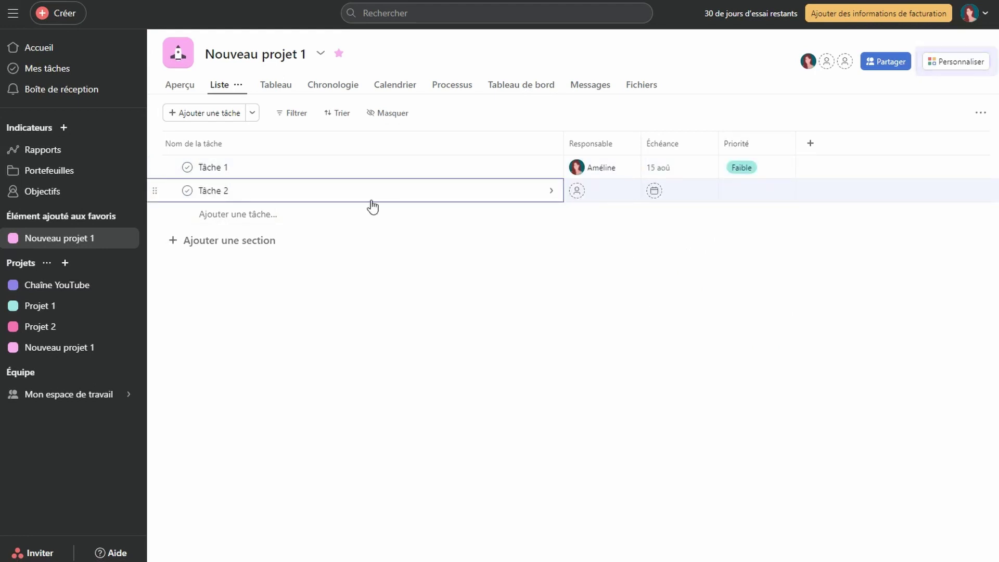
left_click(577, 191)
left_click(654, 190)
left_click(691, 314)
left_click(752, 190)
left_click(754, 256)
Step: Add a third task "Tâche 3", assign it to yourself, and make it due Wednesday with priority Élevée
left_click(212, 214)
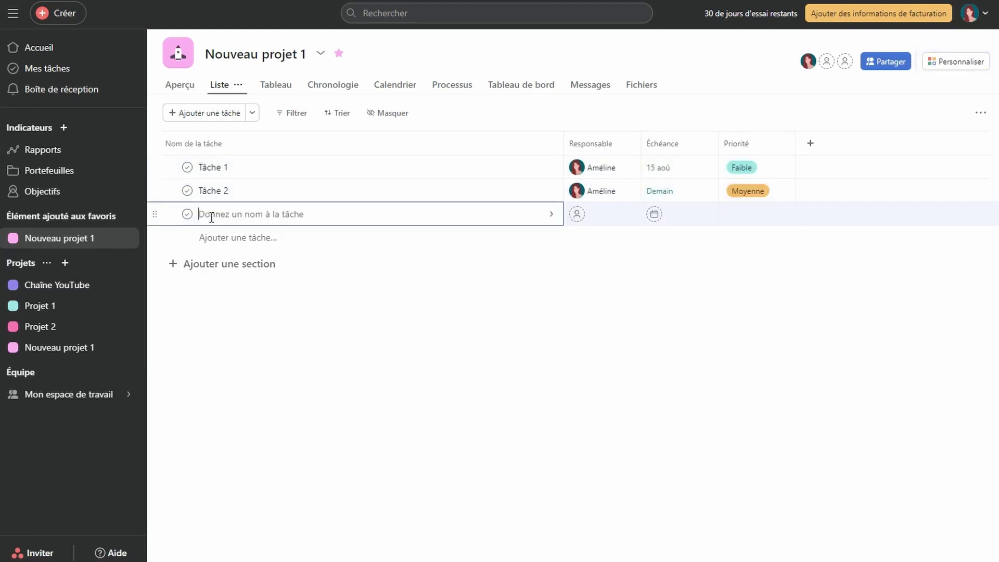
type("Tâche 3")
left_click(577, 214)
left_click(654, 214)
left_click(712, 339)
left_click(752, 191)
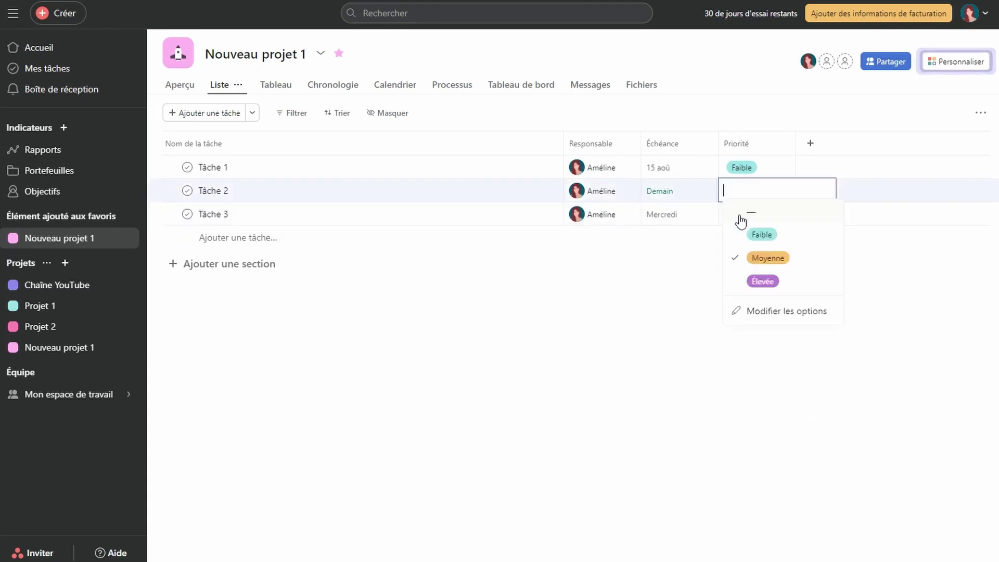
left_click(741, 222)
left_click(763, 303)
Step: Add two sections named "Étape 1" and "Étape 2" below the tasks
left_click(244, 264)
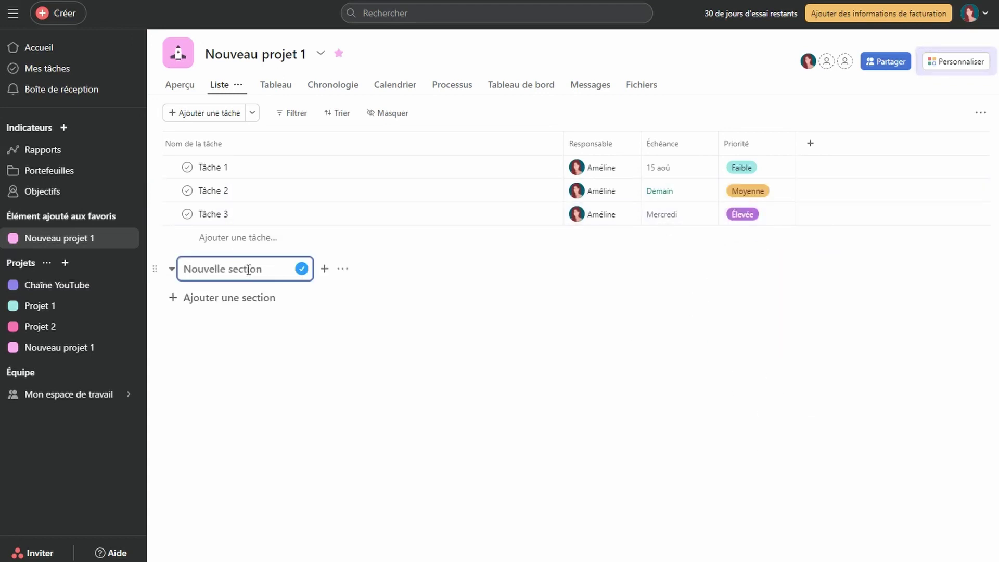
type("Étape 1")
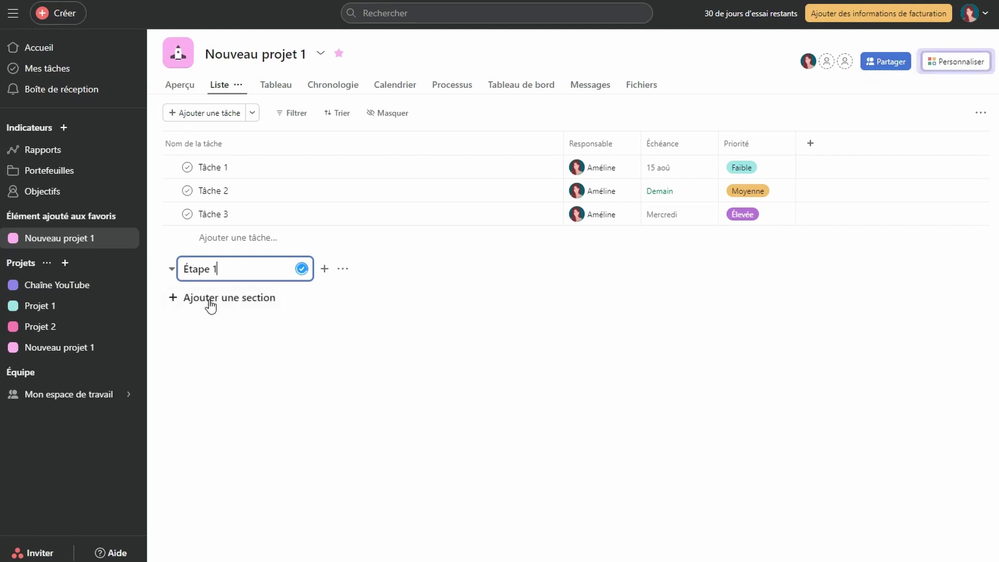
left_click(209, 299)
type("Étape 2")
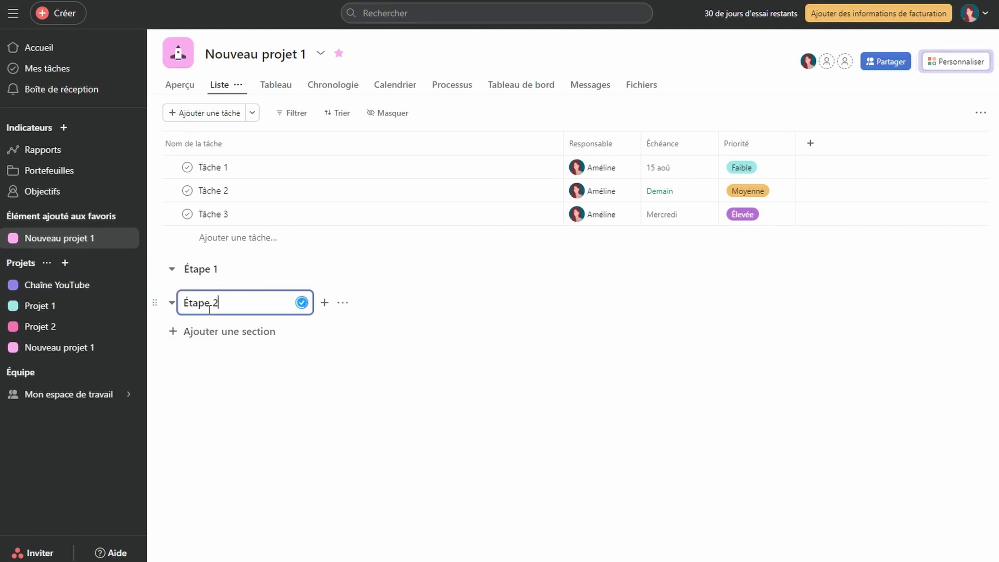
left_click(201, 390)
left_click(257, 172)
left_click(252, 191, "shift")
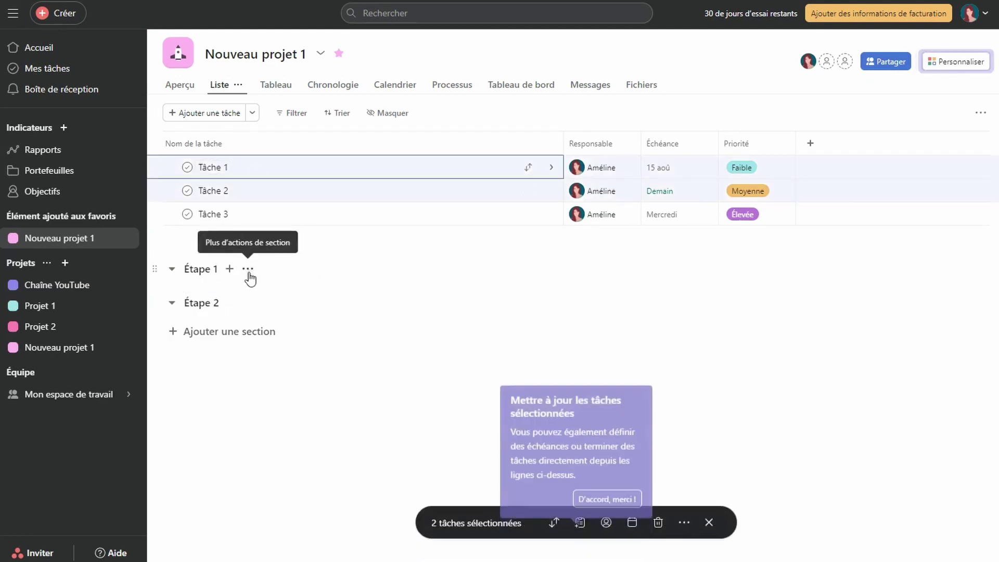
key("Escape")
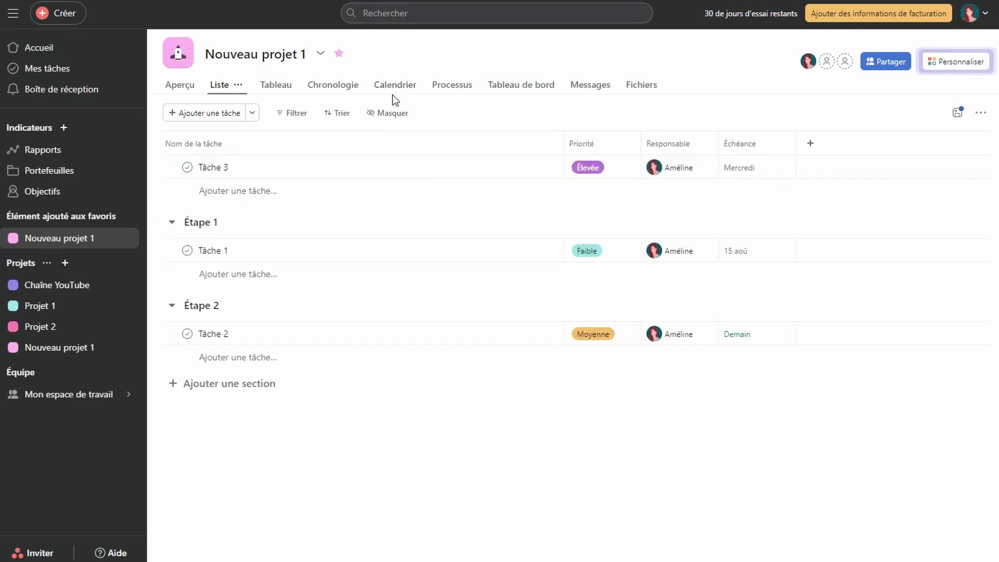
left_click(396, 97)
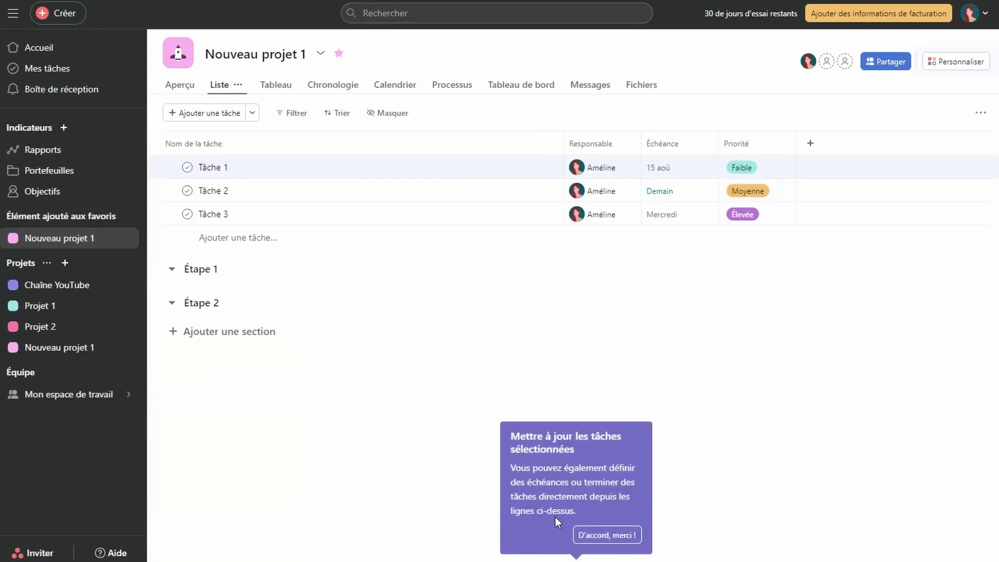
Step: Dismiss the selection tip, and move Tâche 1 into the Étape 1 section and Tâche 2 into Étape 2
left_click(607, 535)
left_click_drag(155, 167, 175, 277)
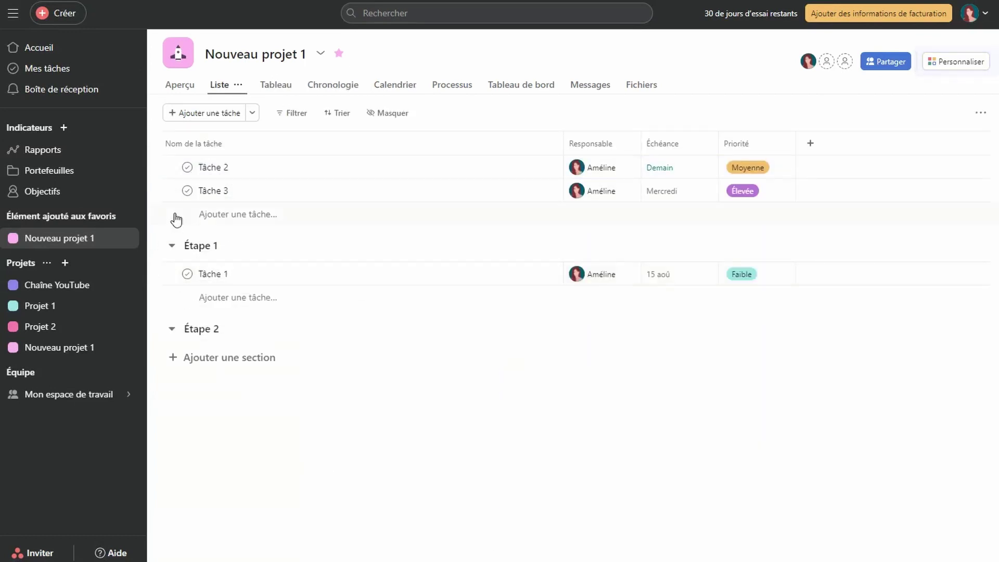
left_click_drag(155, 167, 203, 336)
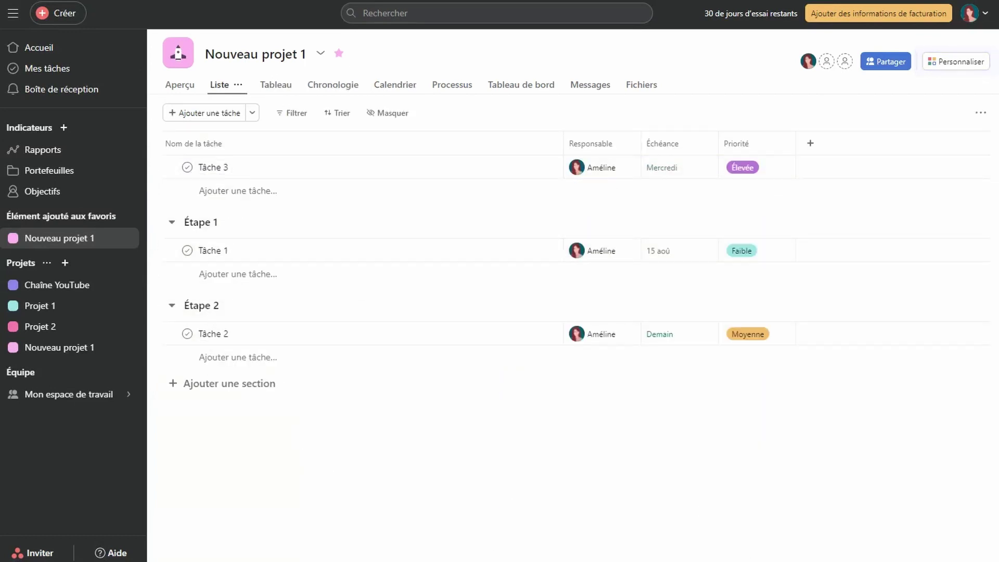
Step: Add Tâche 3 to the Chaîne YouTube project as well and set its description to "Description de la tâche"
left_click(548, 167)
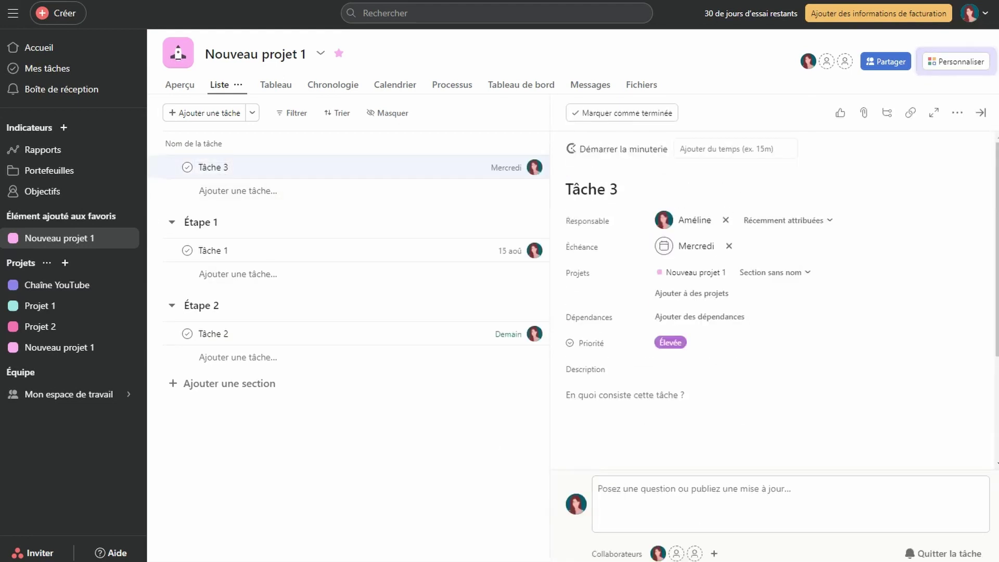
left_click(692, 293)
left_click(693, 349)
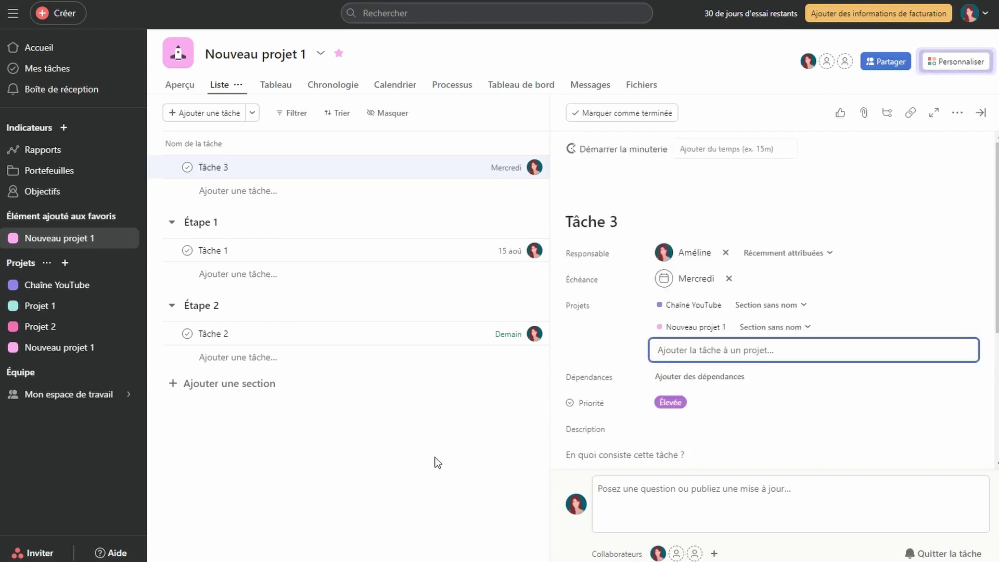
left_click(624, 454)
type("Description de la tâche")
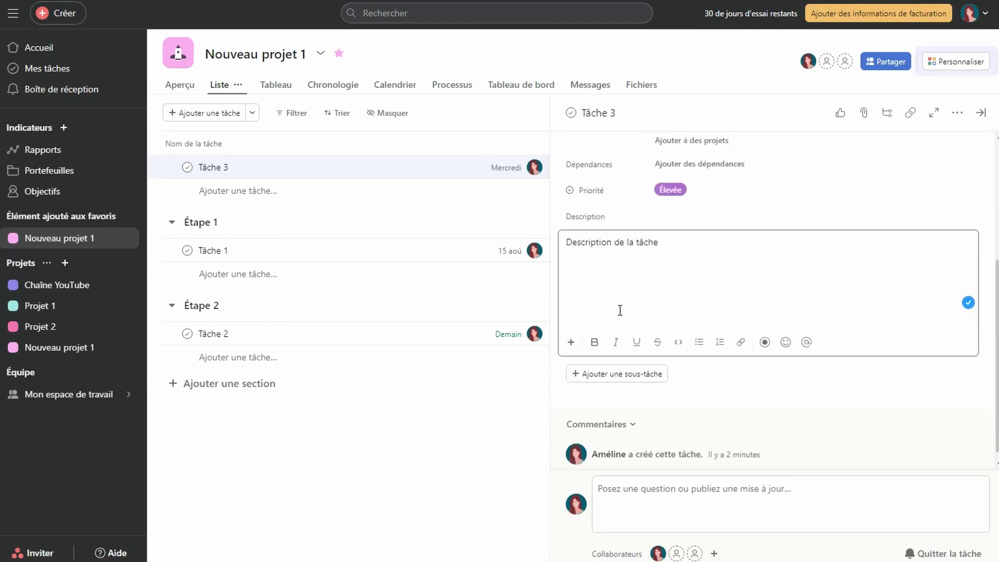
Step: Post the comment "Tâche modifiée le 07/08/2023" on Tâche 3
left_click(647, 482)
type("Tâche modifiée le 07/08/2023")
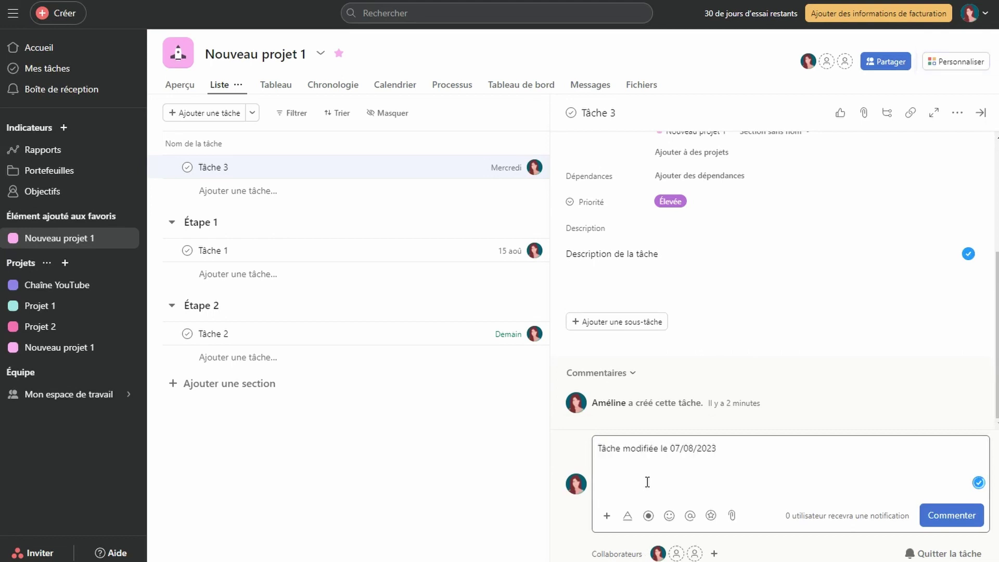
left_click(952, 515)
Step: Add the subtask "Sous-tâche 1" to Tâche 3, due 10 août and assigned to yourself, and close the task details
left_click(632, 383)
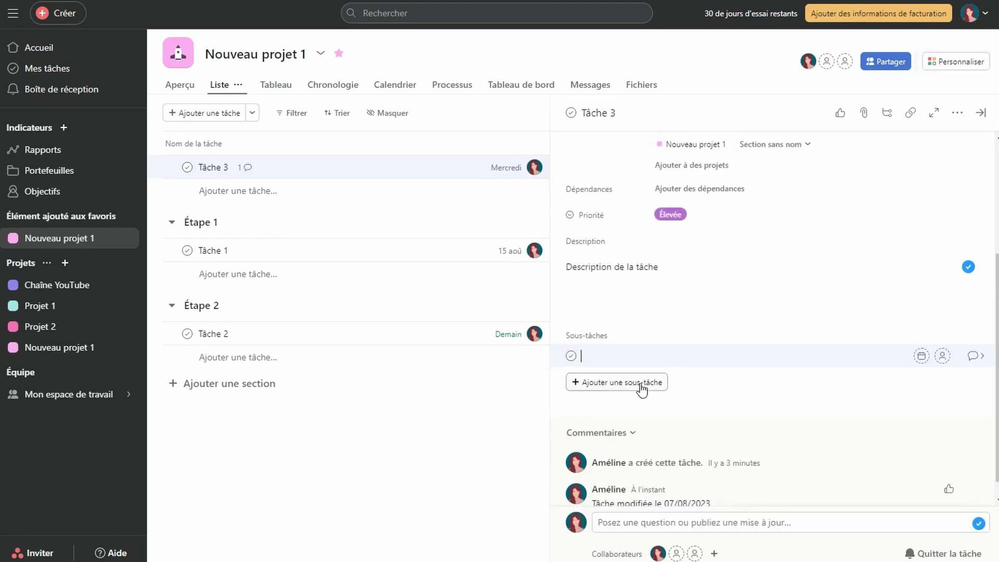
type("Sous-tâche 1")
left_click(922, 355)
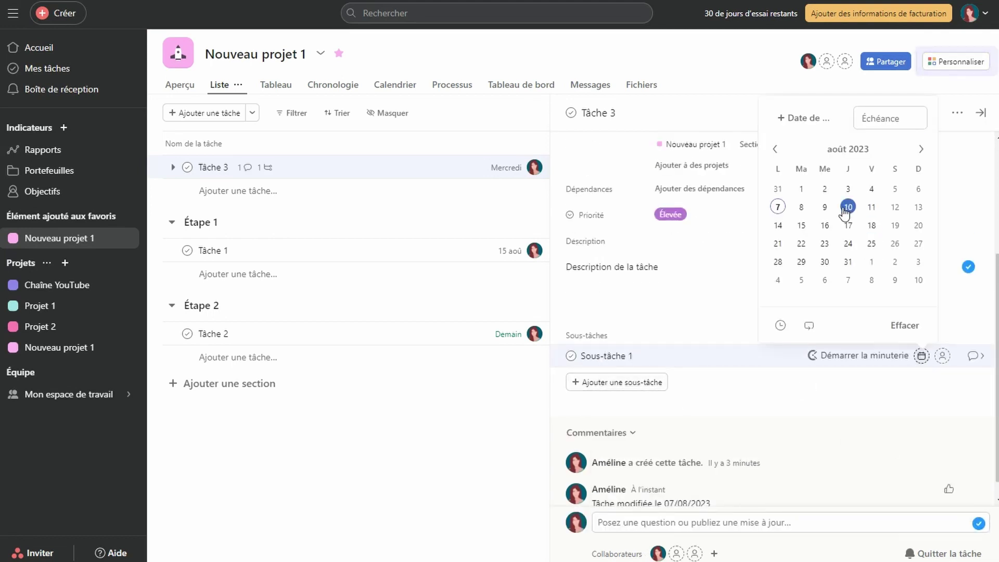
left_click(848, 208)
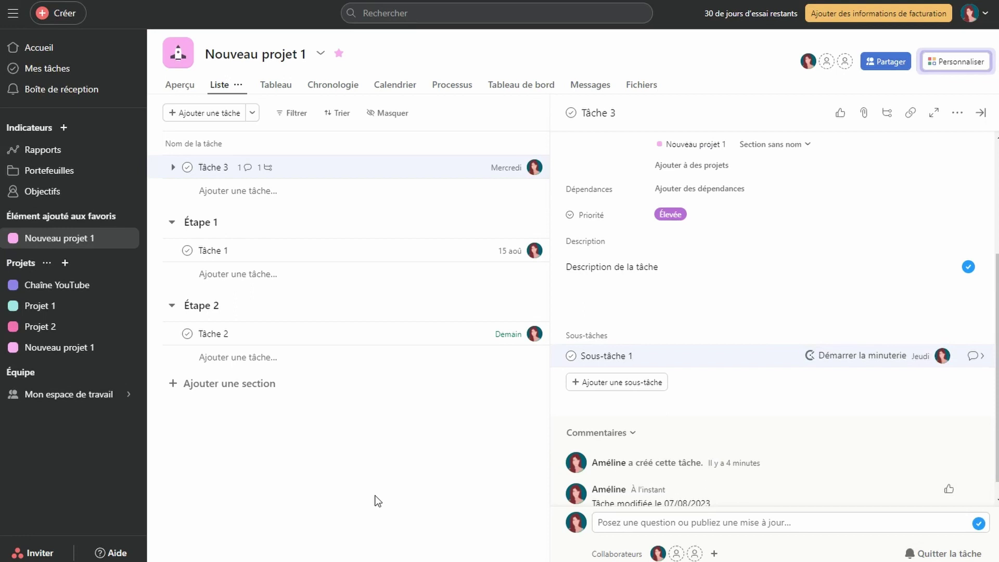
key("Escape")
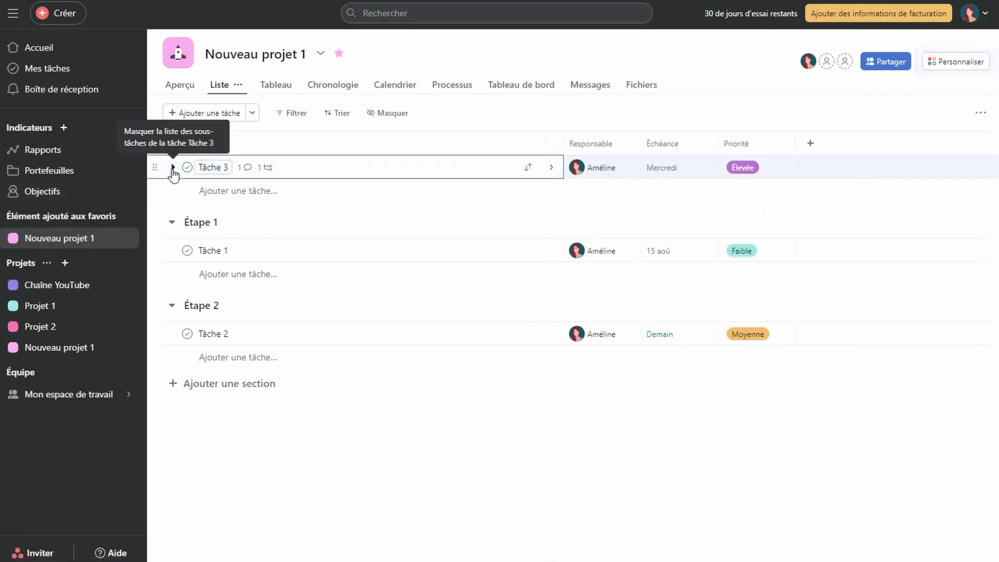
Step: Expand Tâche 3's subtasks in the list and again on its card in the Tableau view
left_click(173, 167)
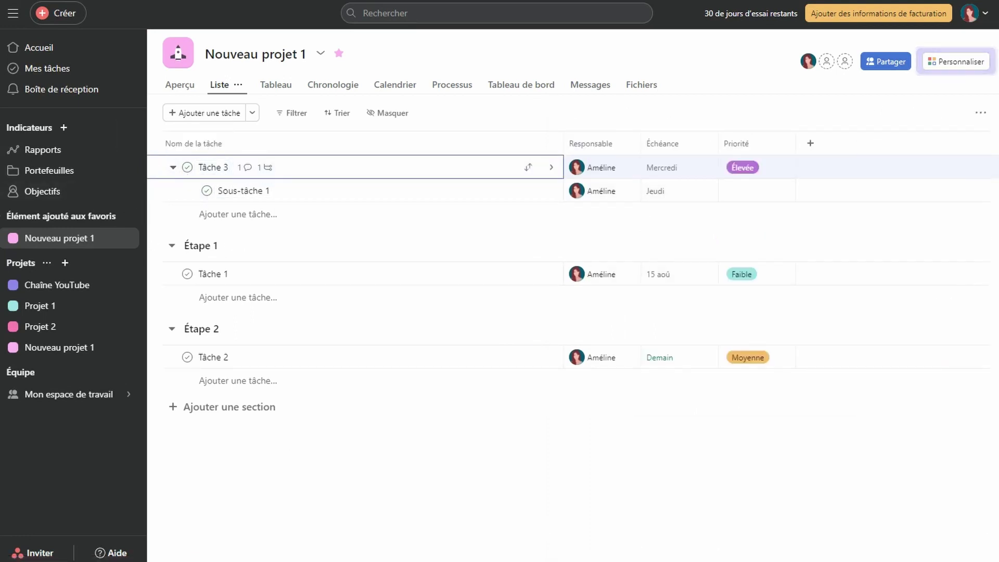
left_click(273, 87)
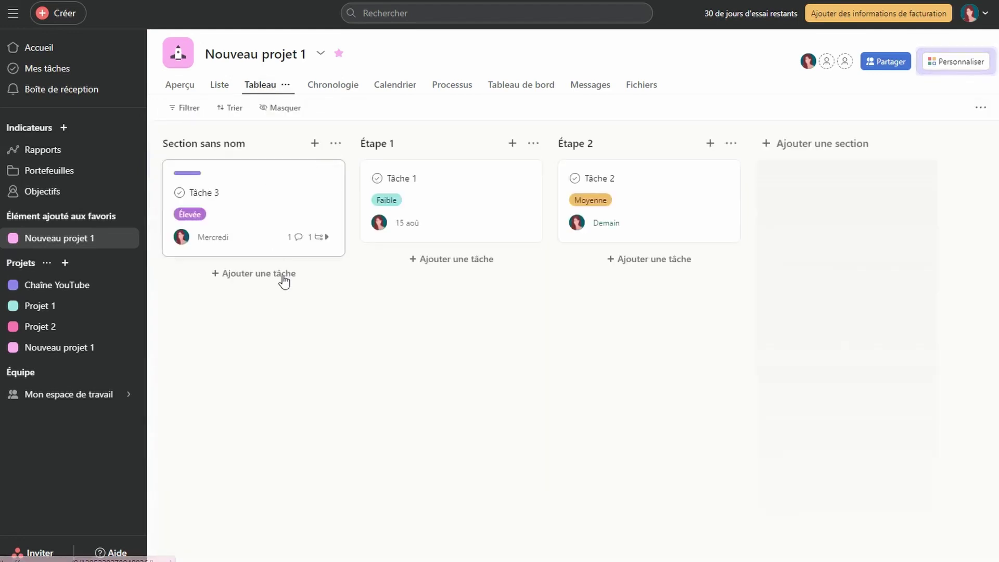
left_click(320, 237)
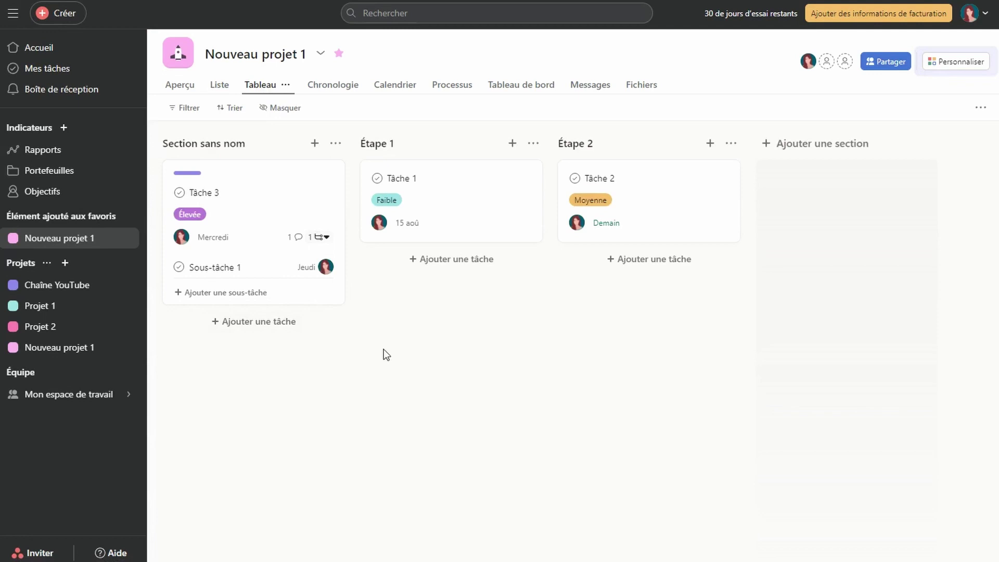
Step: Return to the Liste view and mark Tâche 2 as completed
left_click(219, 85)
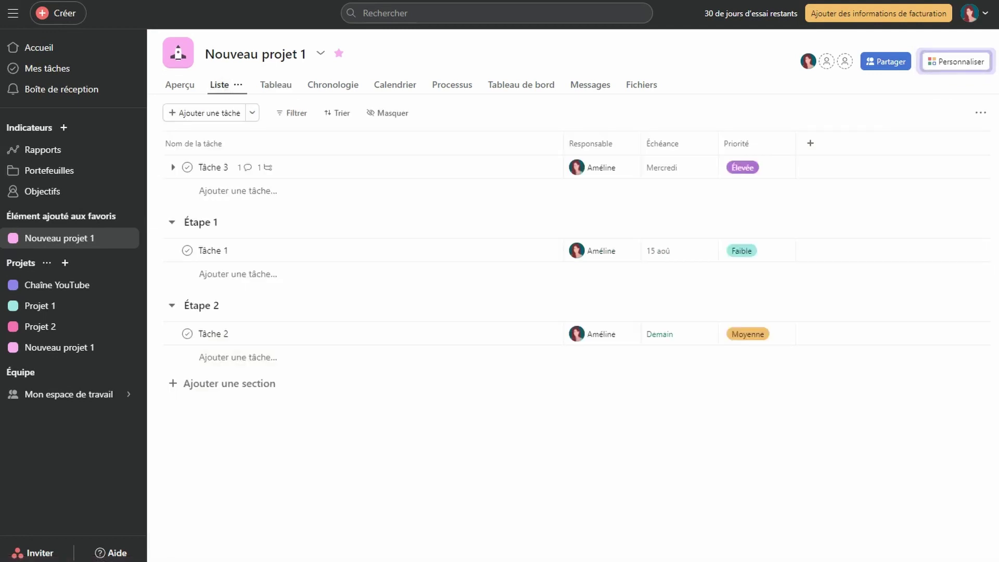
left_click(187, 333)
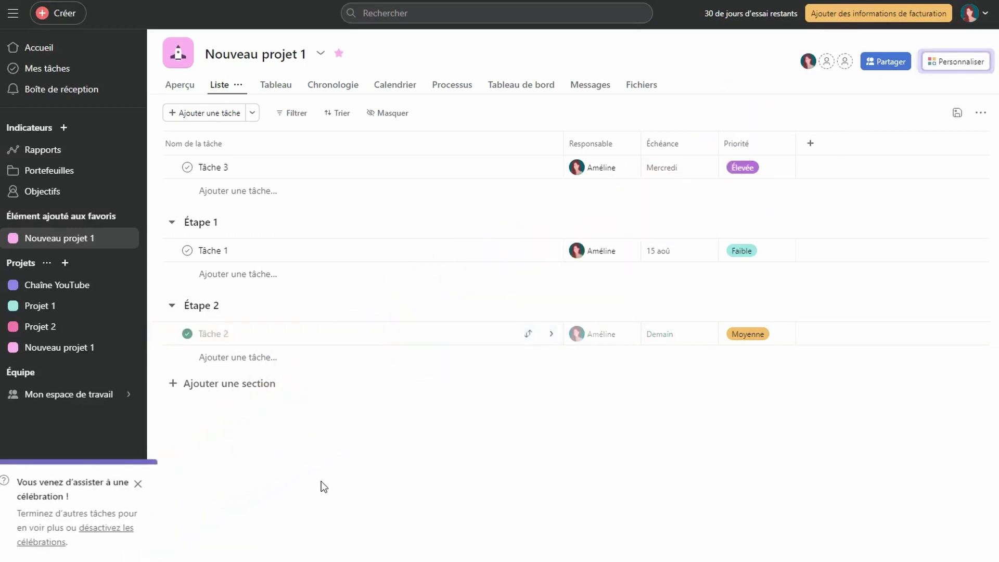
Step: Filter the list to Tâches non terminées, save the view for everyone and switch to the Tableau view
left_click(293, 113)
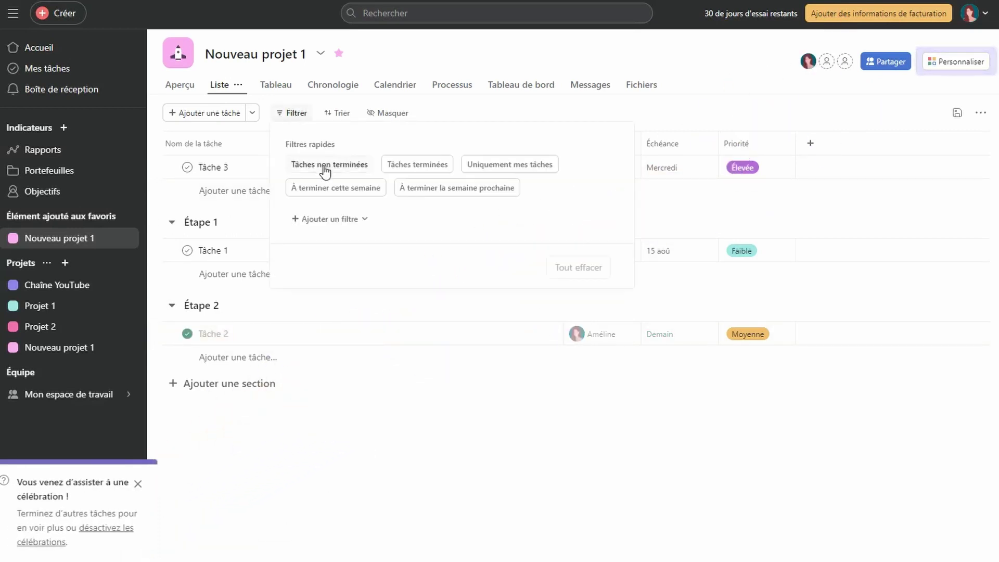
left_click(324, 170)
left_click(620, 364)
left_click(957, 115)
left_click(901, 163)
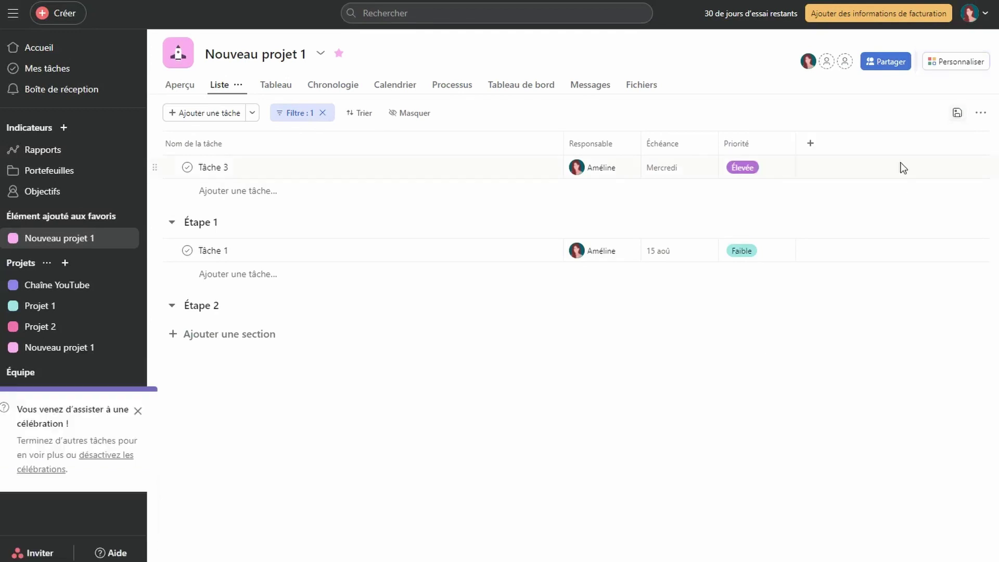
left_click(276, 85)
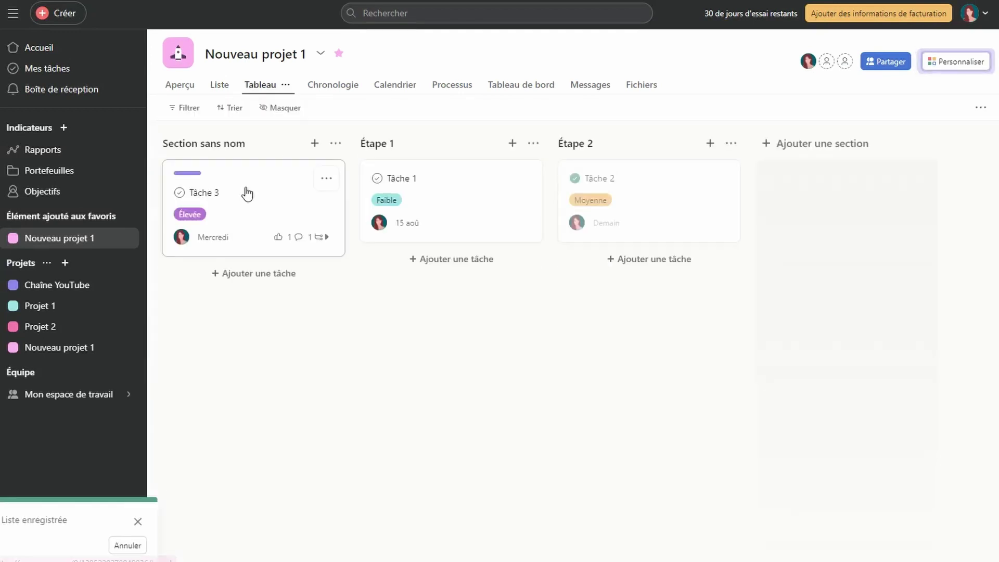
Step: Filter the Tableau view to uncompleted tasks and save that view
left_click(193, 109)
left_click(258, 162)
key("Escape")
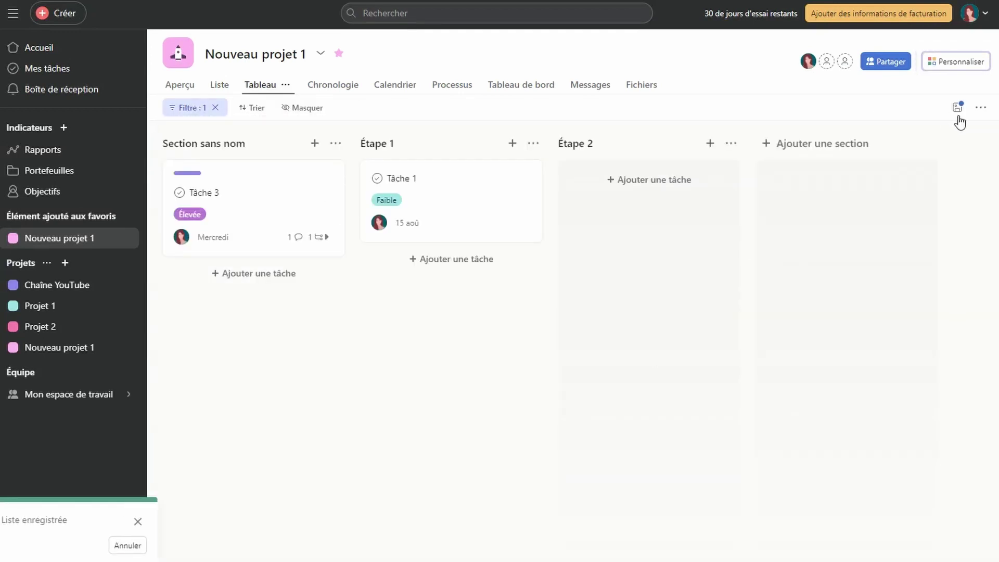
left_click(958, 108)
left_click(848, 155)
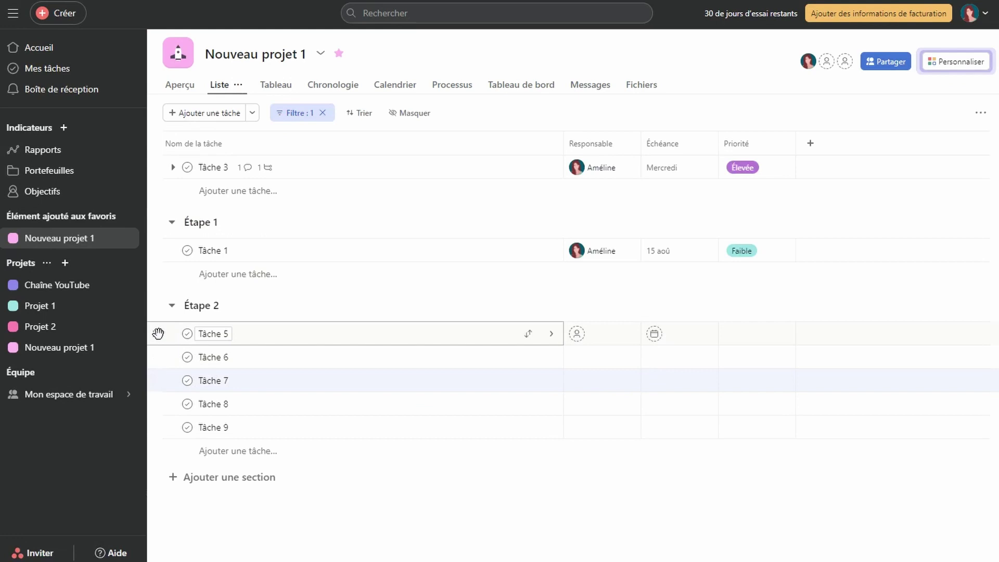
Step: Select Tâche 5 through Tâche 9 under Étape 2, assign them all to yourself and give them a shared due date
left_click(158, 334)
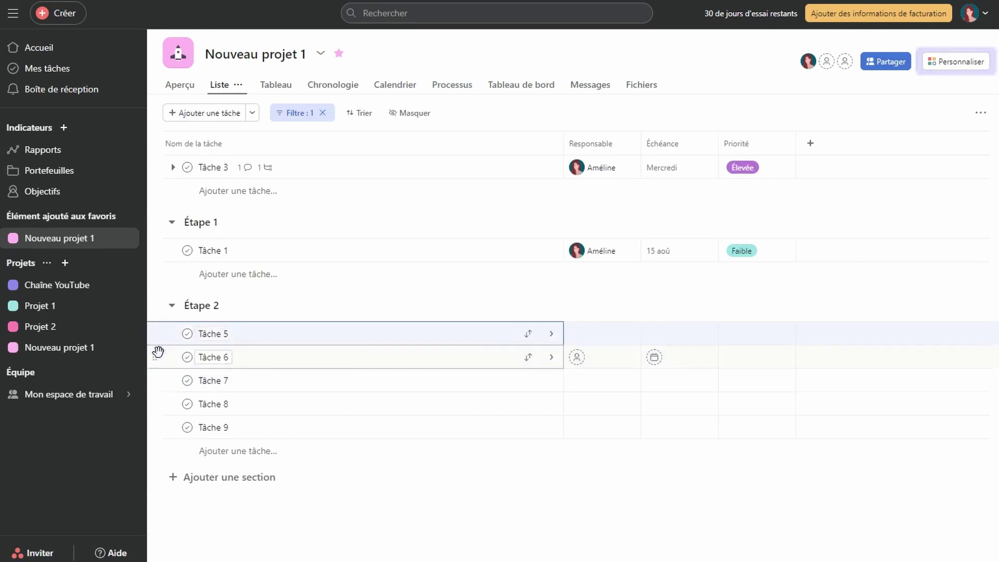
left_click(160, 383, "shift")
left_click(162, 411, "shift")
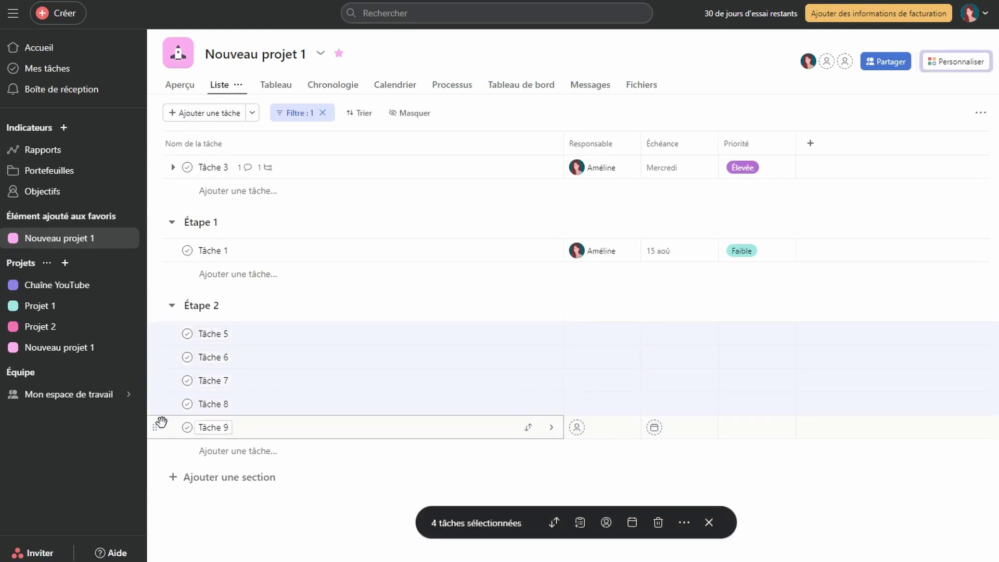
left_click(161, 423, "shift")
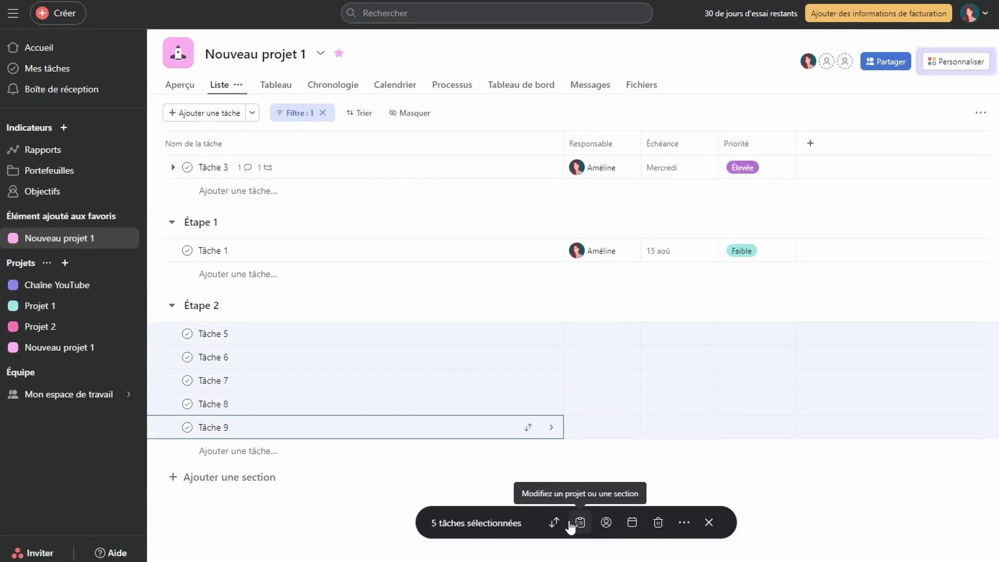
left_click(607, 523)
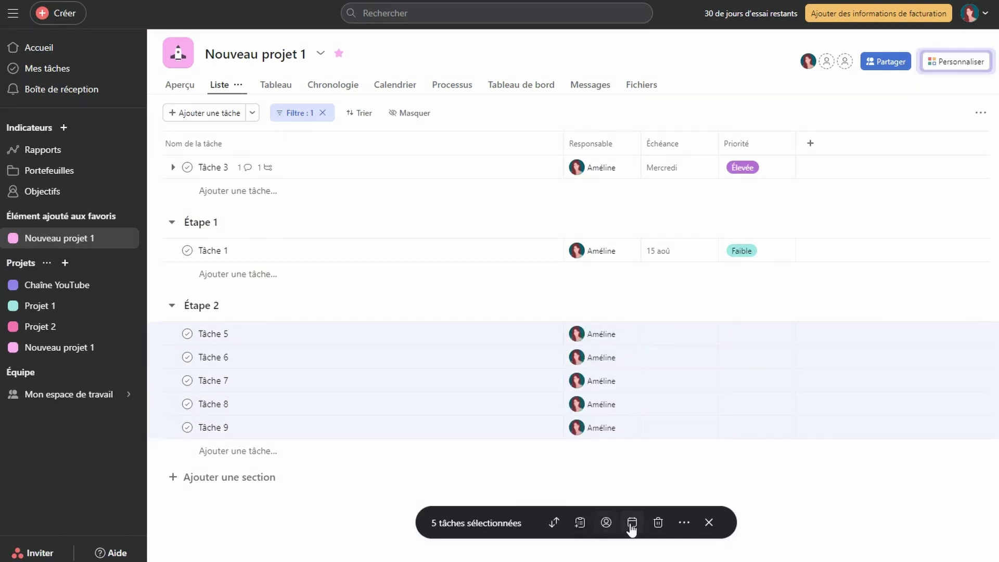
left_click(632, 523)
left_click(562, 324)
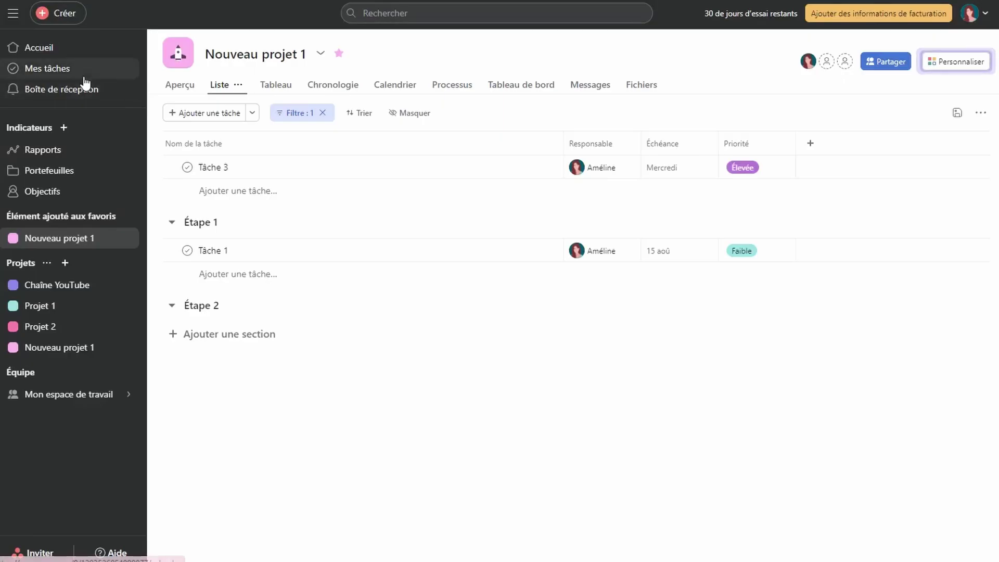
Step: Browse the Liste, Tableau and Calendrier views of Mes tâches and limit the calendar to Tâches non terminées
left_click(83, 69)
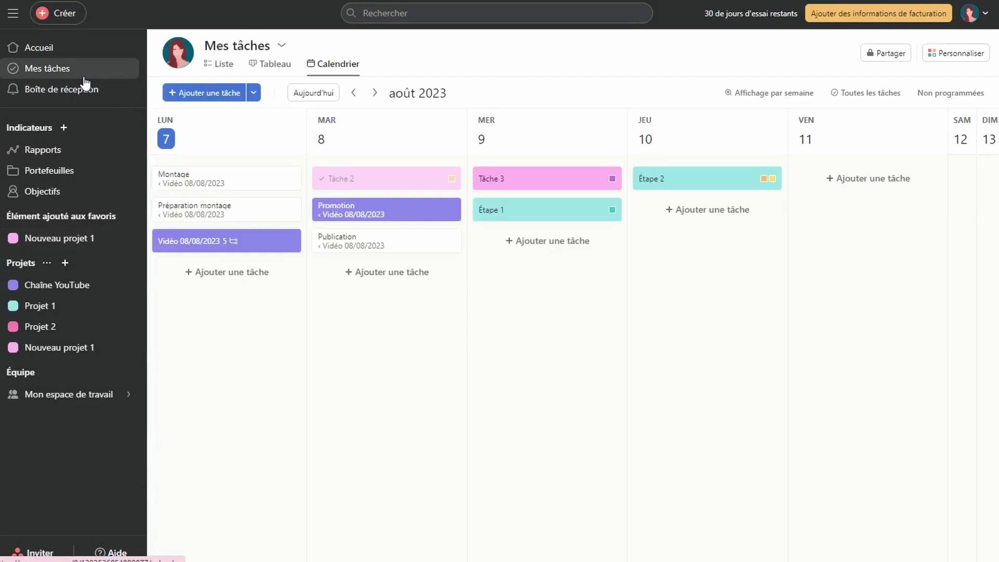
left_click(223, 72)
left_click(255, 73)
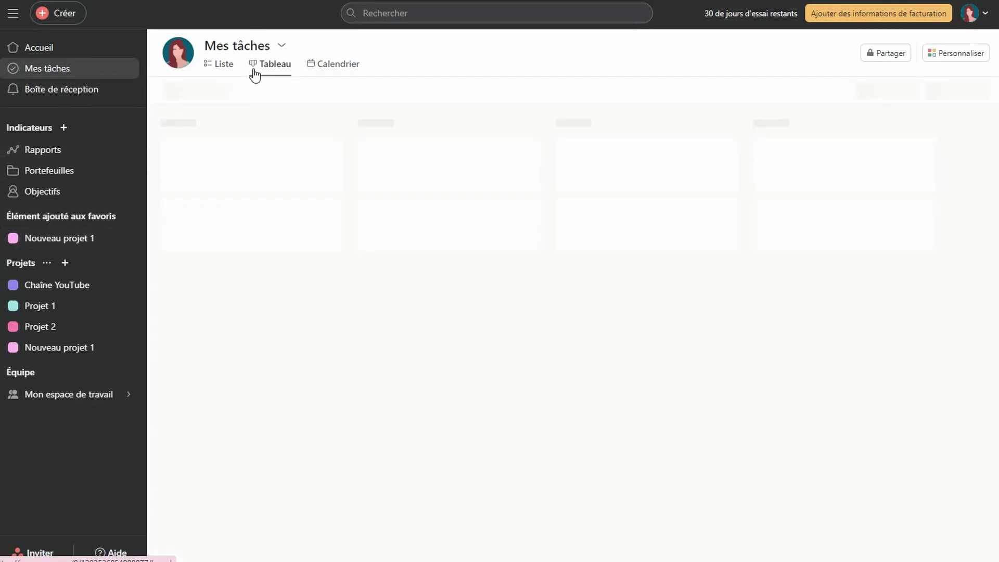
left_click(326, 73)
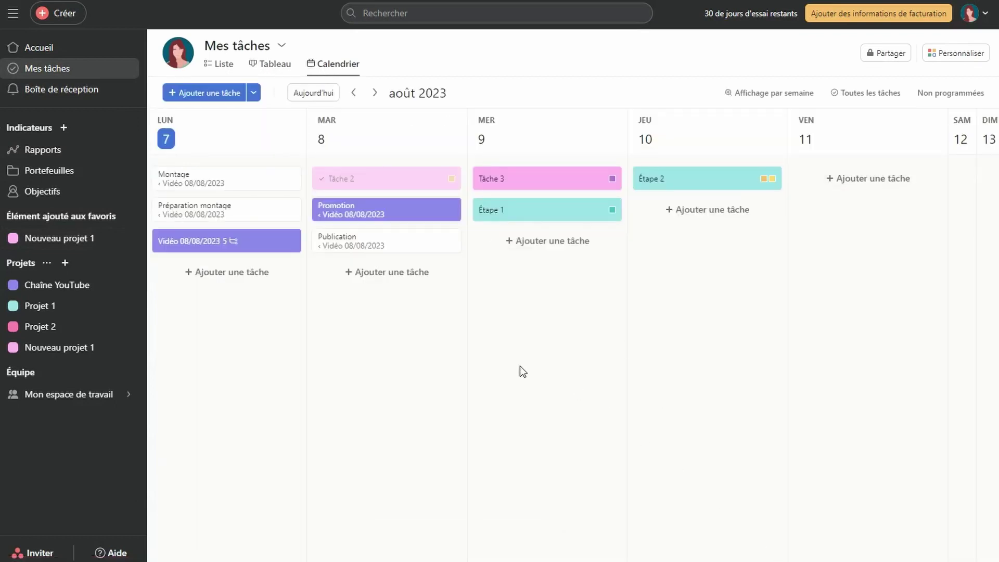
left_click(888, 94)
left_click(891, 118)
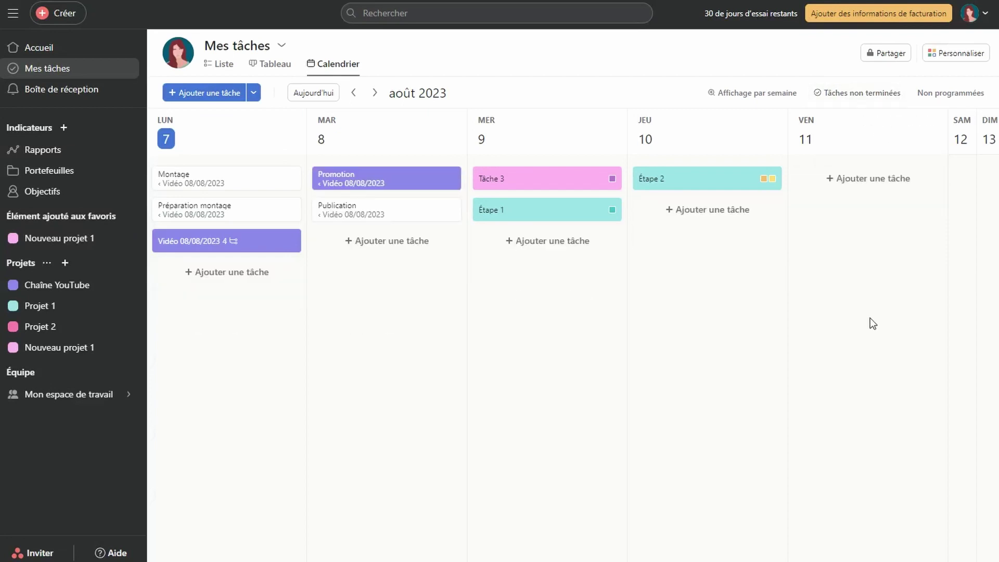
Step: Examine the Accueil page's background and widget customization options, and the En retard and Terminé tasks in its Mes tâches widget
left_click(64, 50)
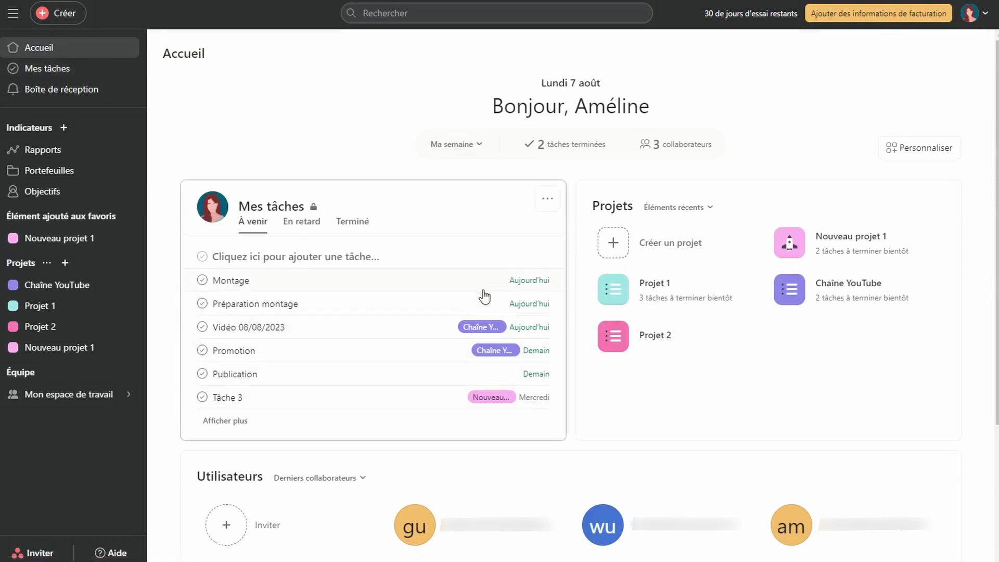
left_click(910, 148)
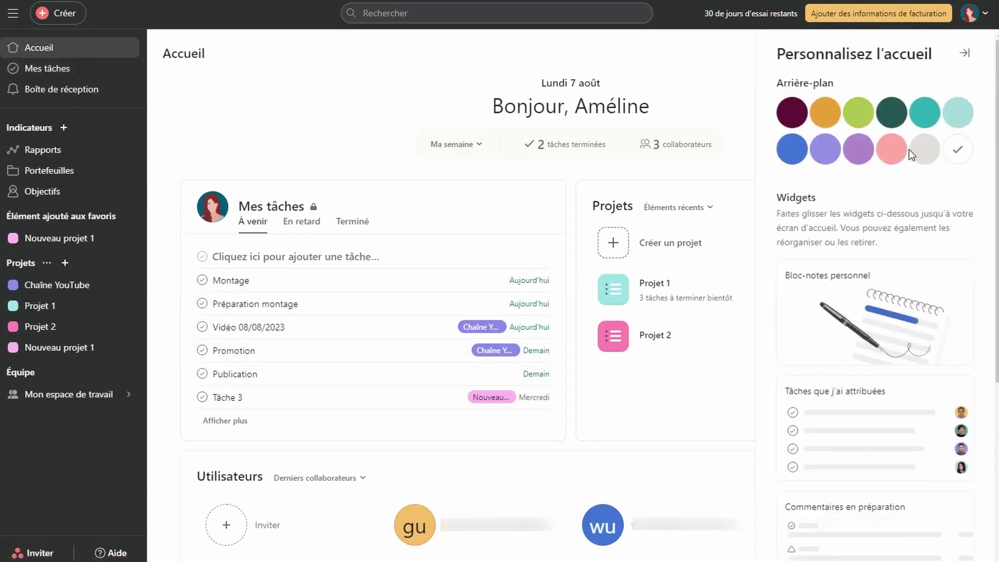
scroll(878, 321, "down", 4)
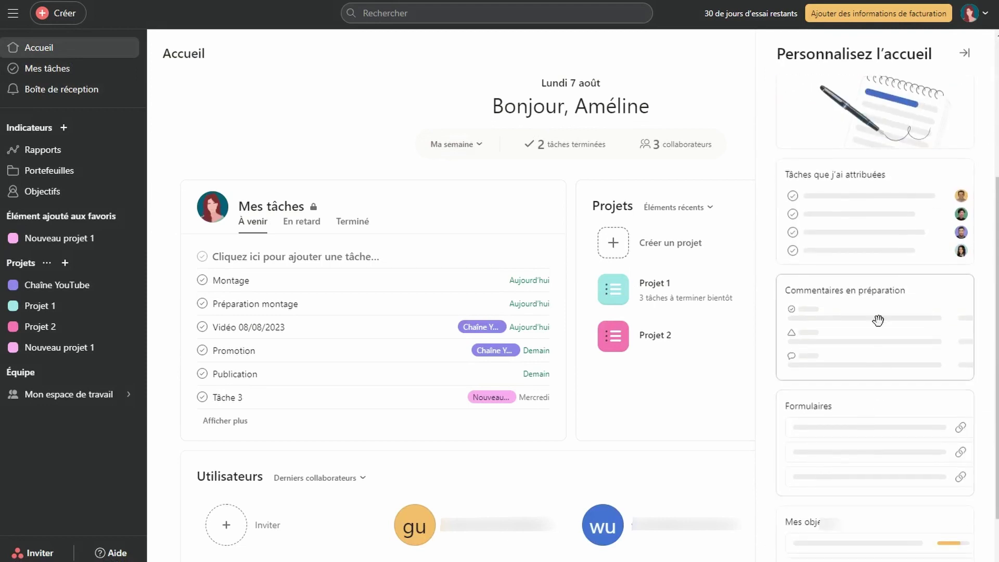
left_click(364, 145)
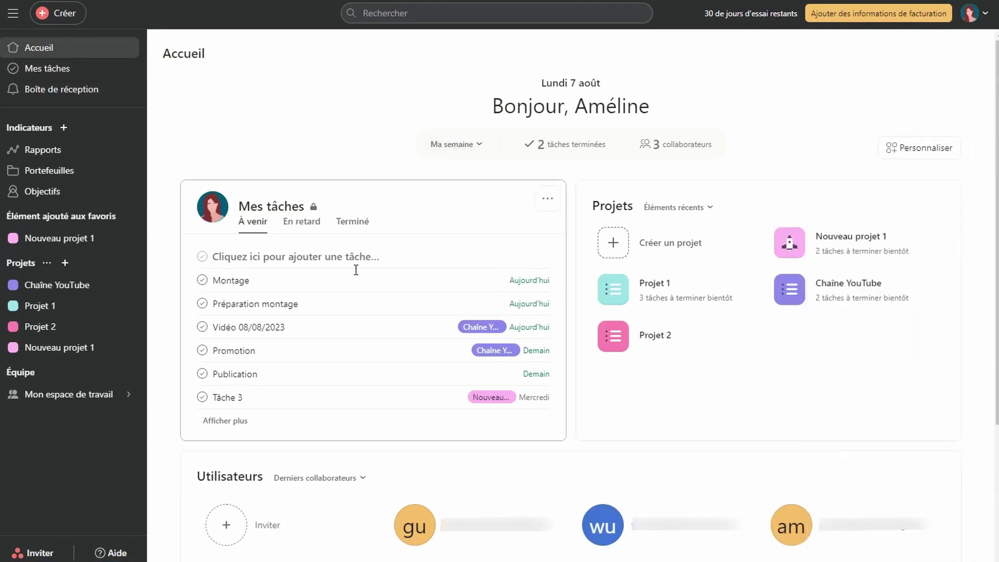
left_click(316, 231)
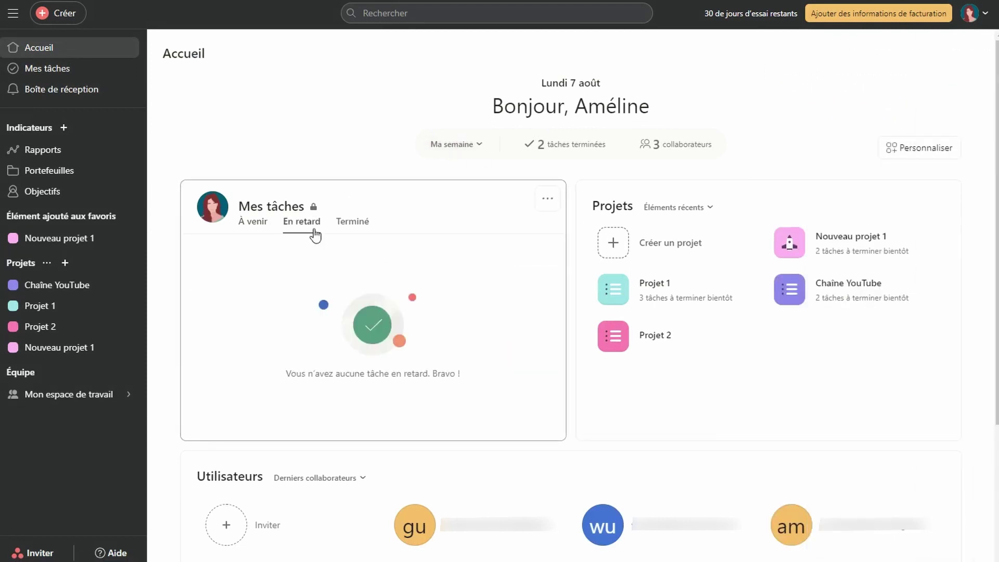
left_click(346, 236)
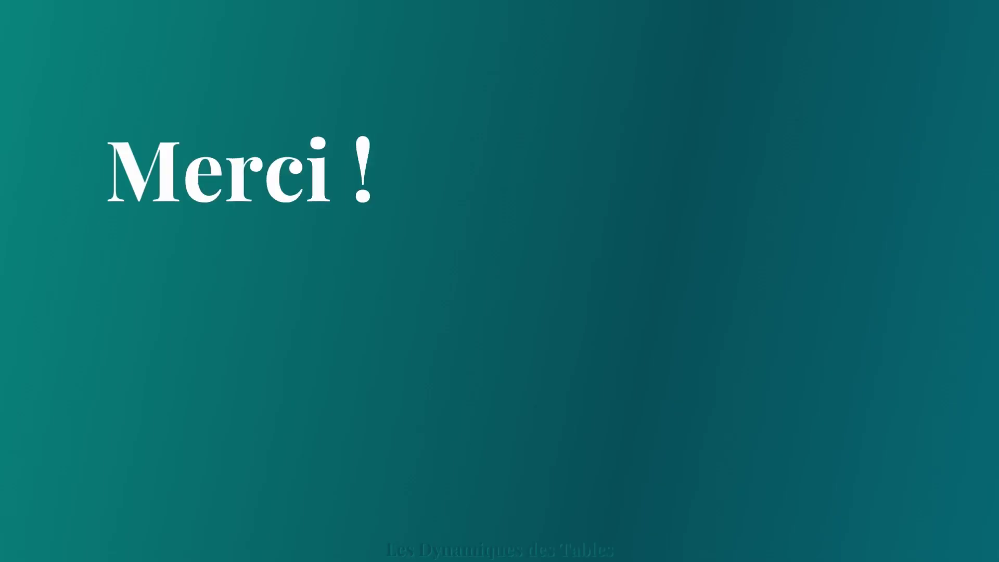